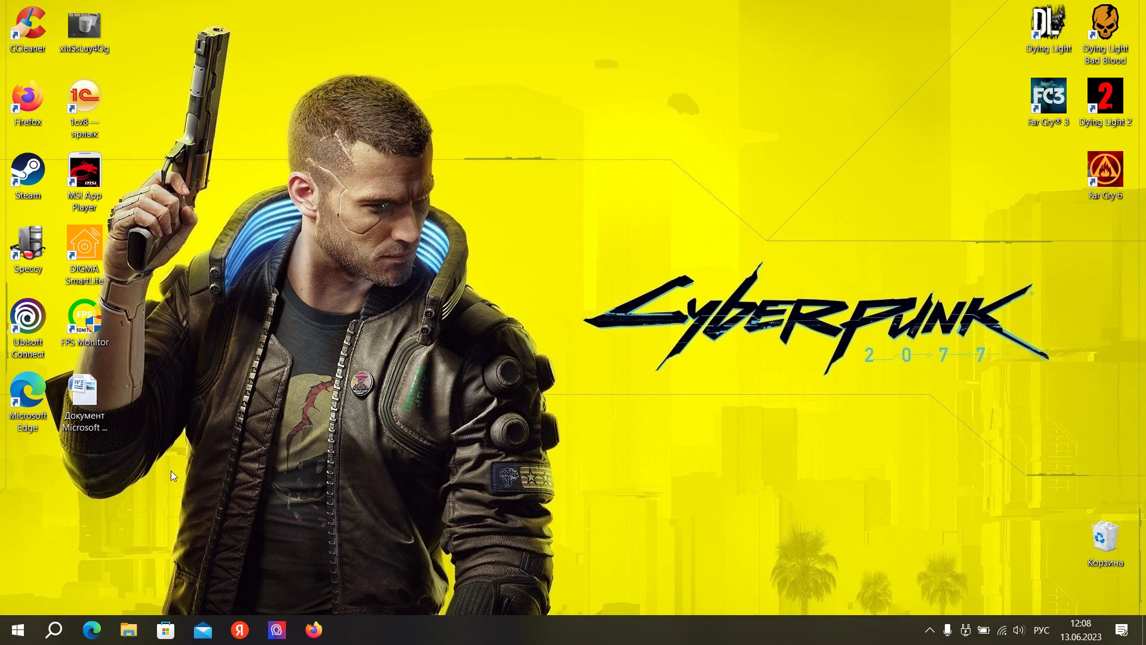
# - Open the background apps page (Фоновые приложения) in the Windows privacy settings
pyautogui.rightClick(17, 629)
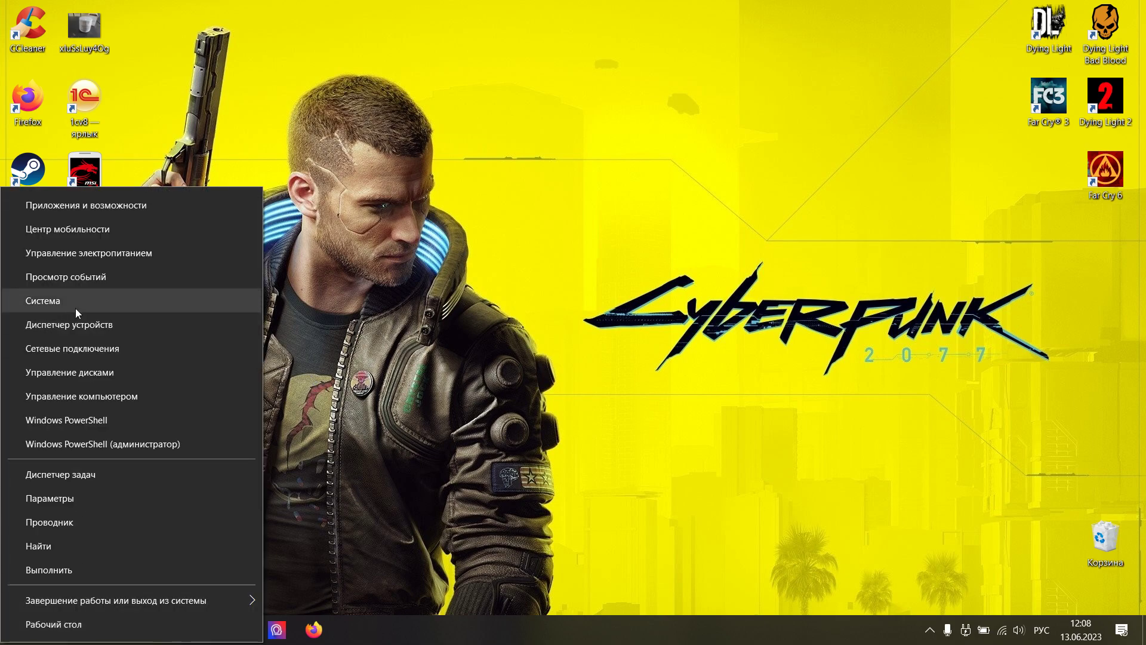
pyautogui.click(68, 209)
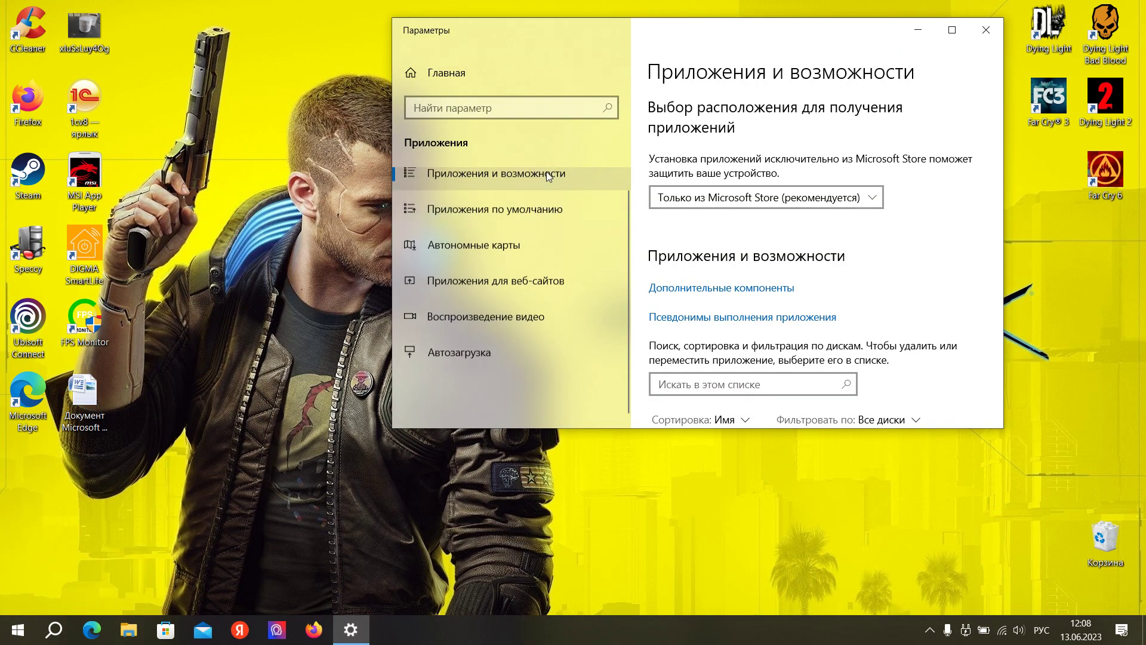
pyautogui.click(463, 70)
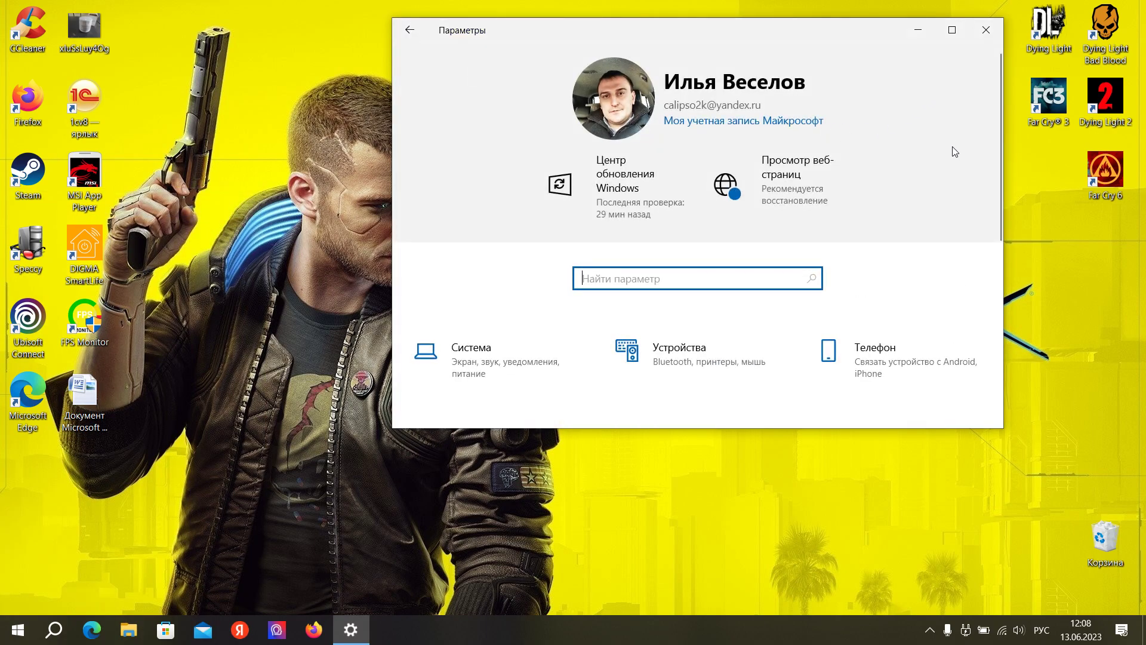
pyautogui.scroll(-6, 880, 204)
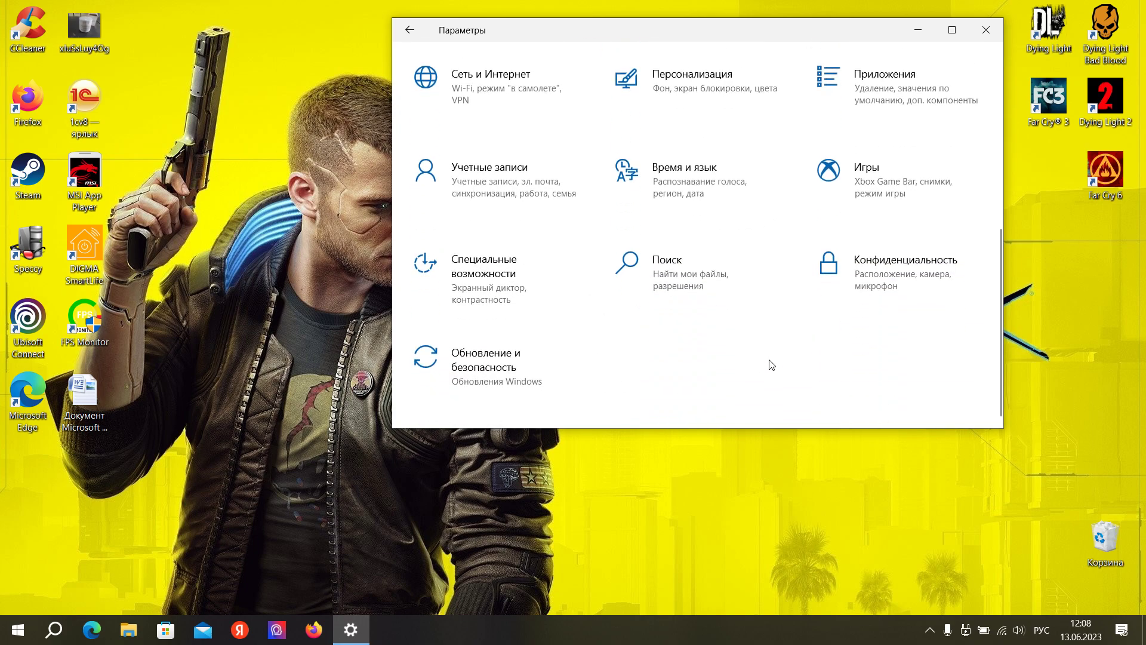
pyautogui.click(889, 276)
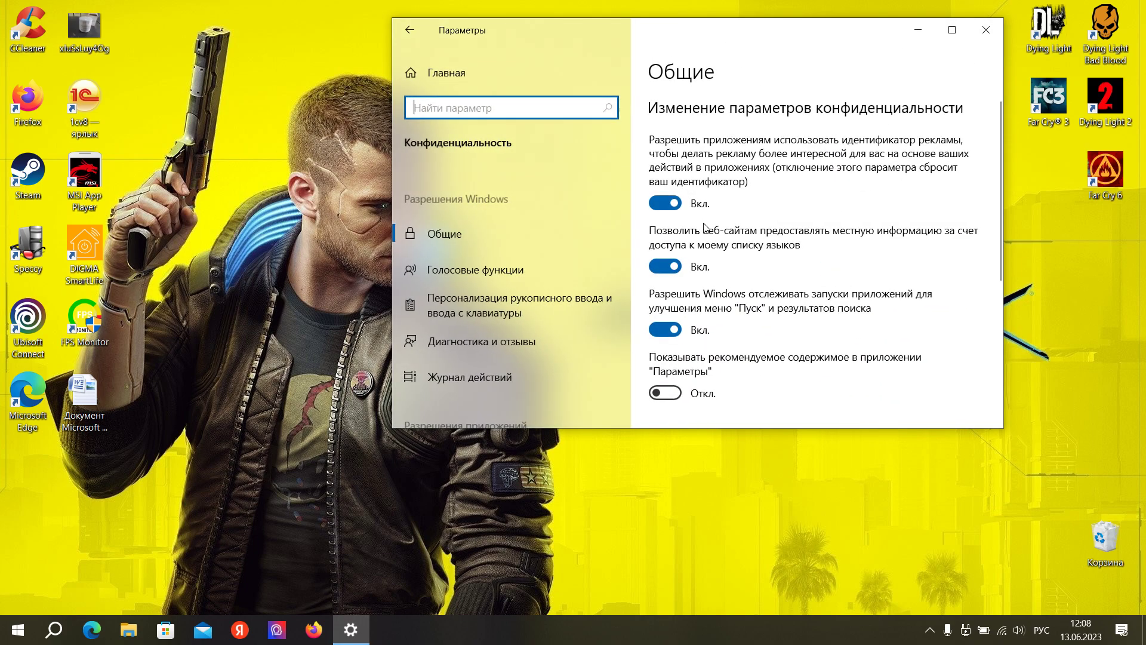
pyautogui.scroll(-2, 528, 250)
pyautogui.scroll(-7, 526, 249)
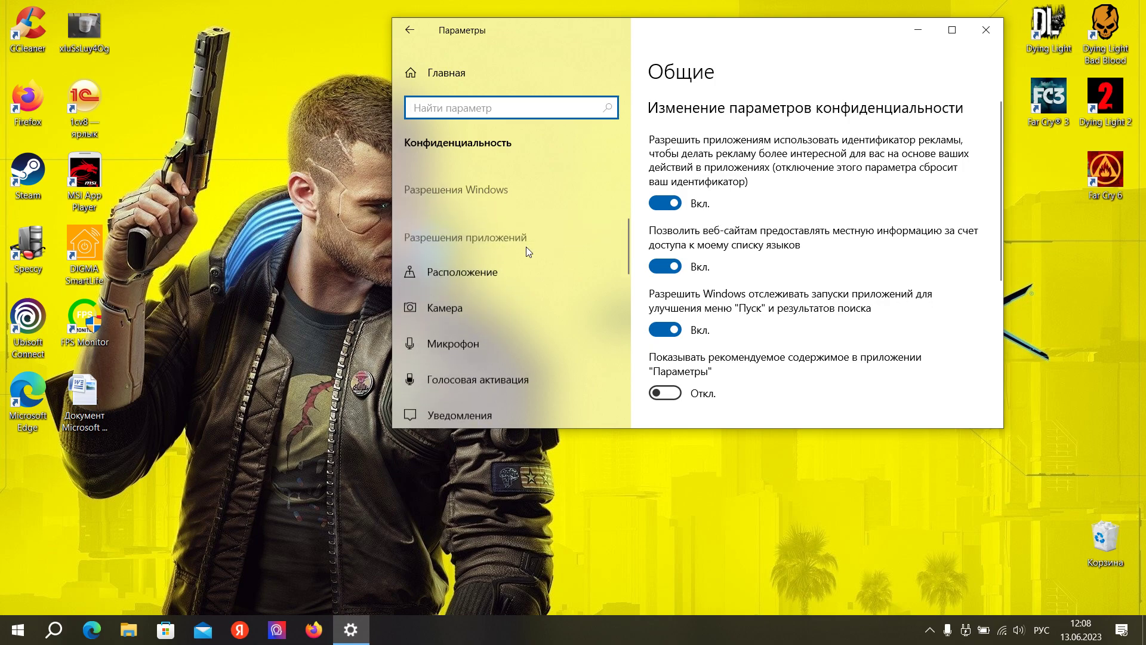
pyautogui.scroll(-4, 511, 289)
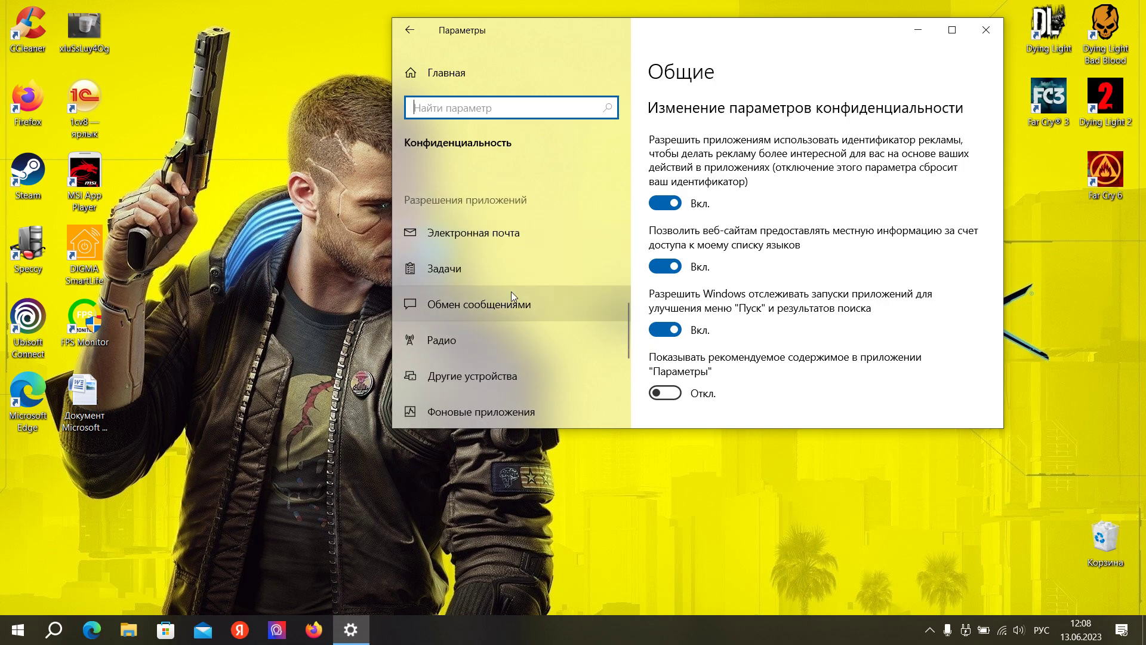
pyautogui.click(471, 296)
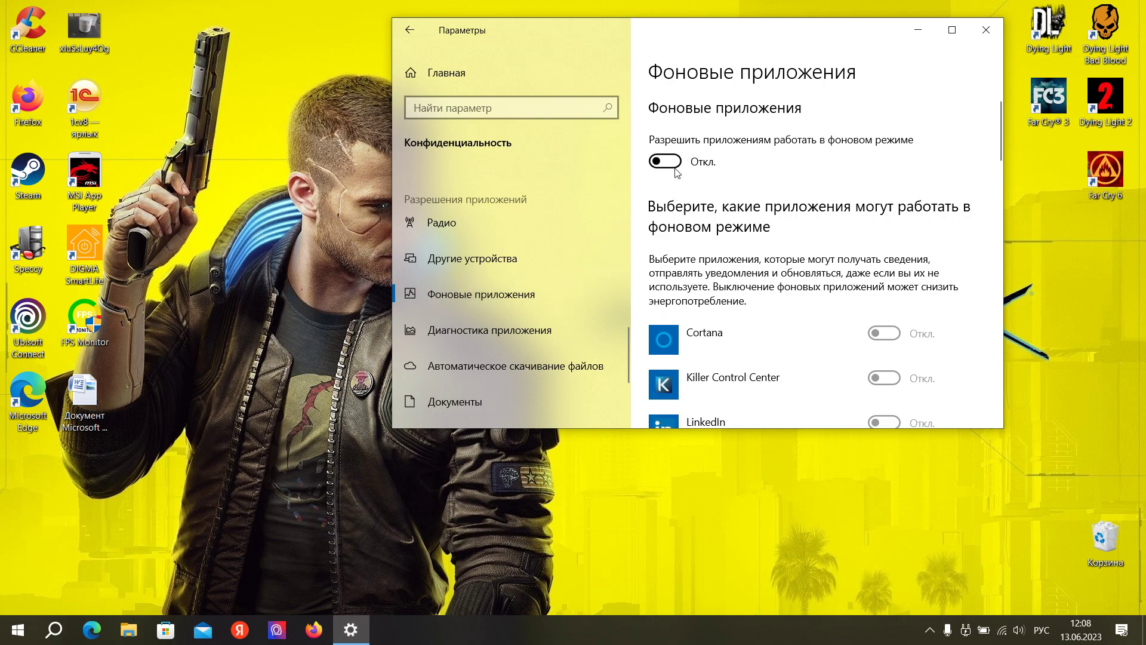
# - Toggle the permission for apps to run in the background on and back off, and close Settings
pyautogui.click(664, 161)
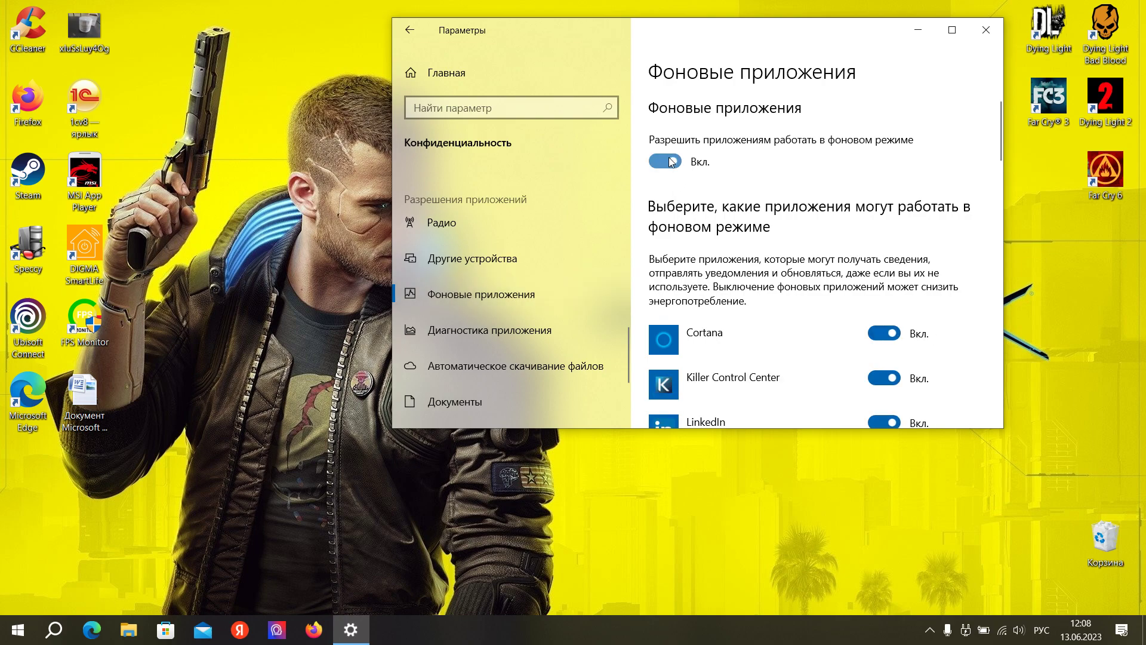
pyautogui.click(675, 162)
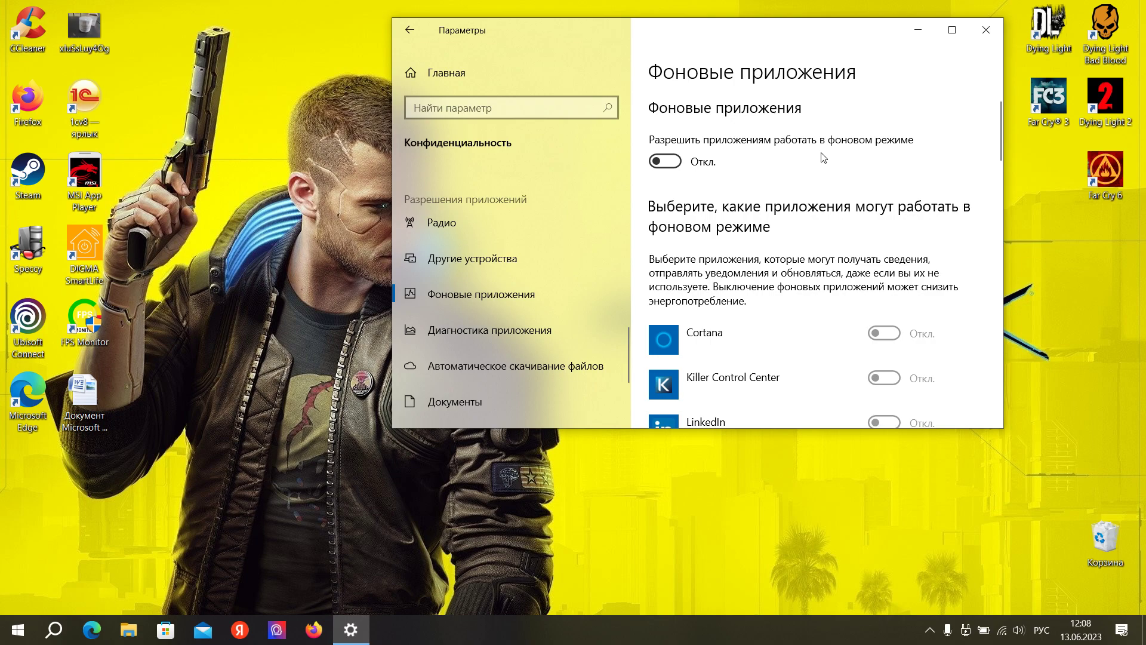
pyautogui.click(986, 30)
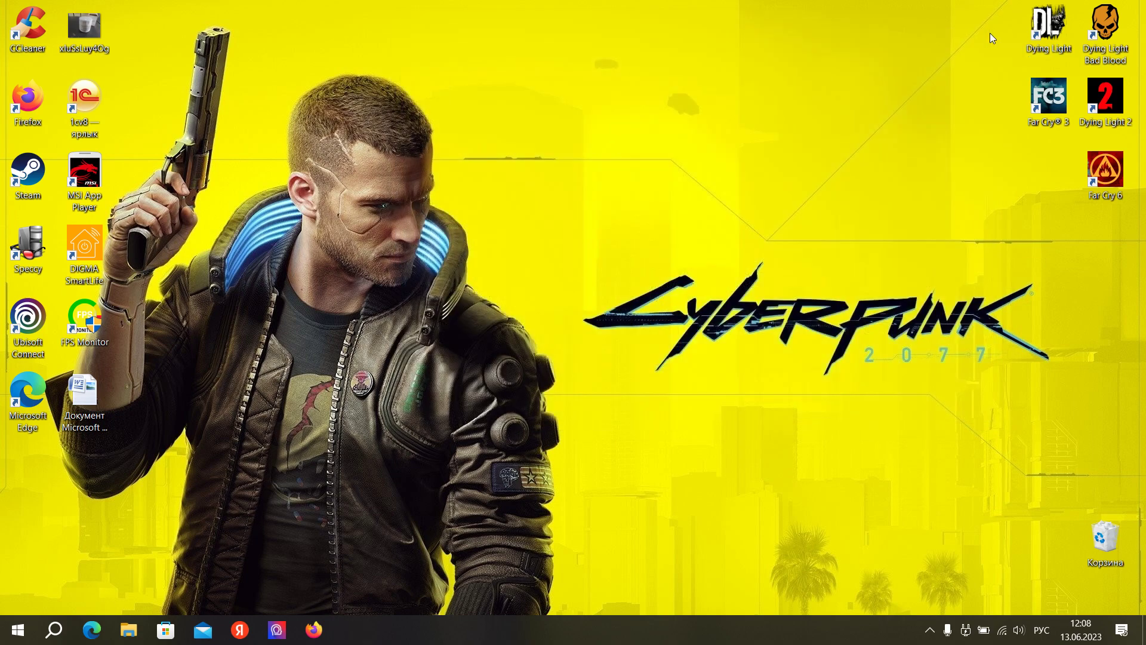
# - Review the installed programs under Приложения и возможности for unneeded ones, and close Settings
pyautogui.rightClick(36, 630)
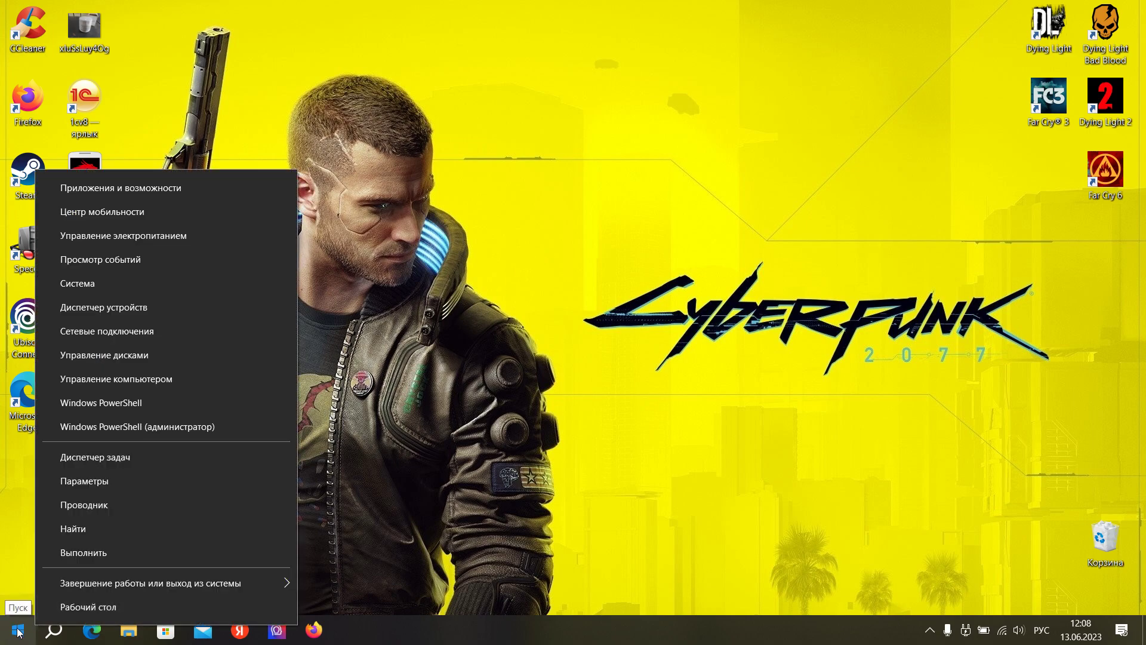
pyautogui.click(139, 190)
pyautogui.scroll(-4, 706, 249)
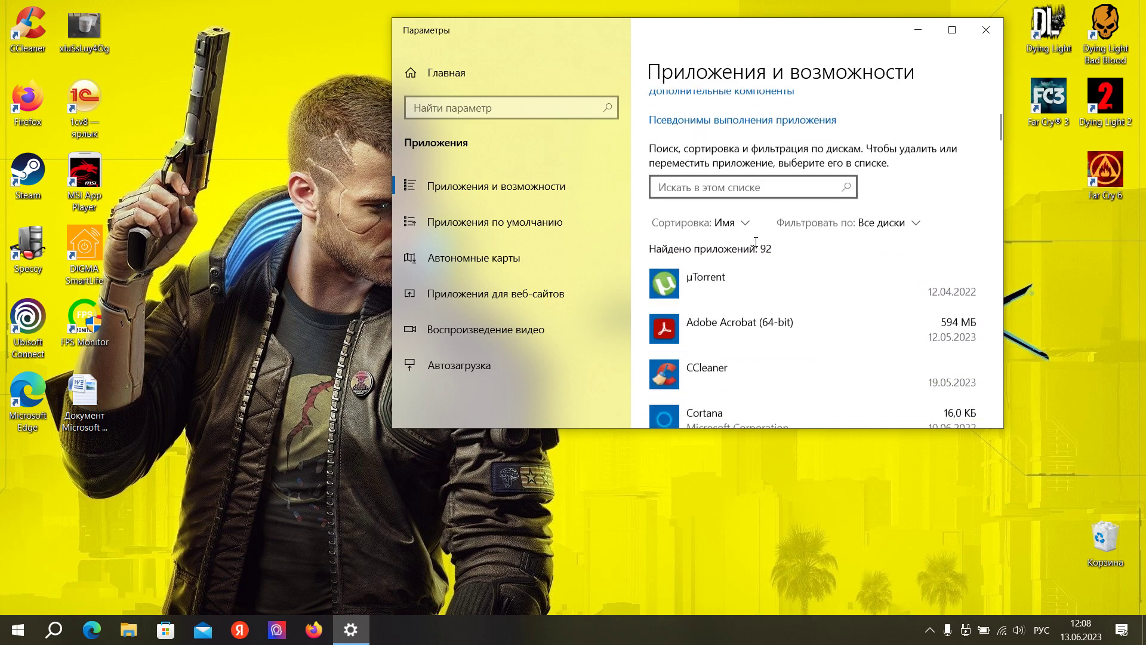
pyautogui.scroll(-1, 707, 249)
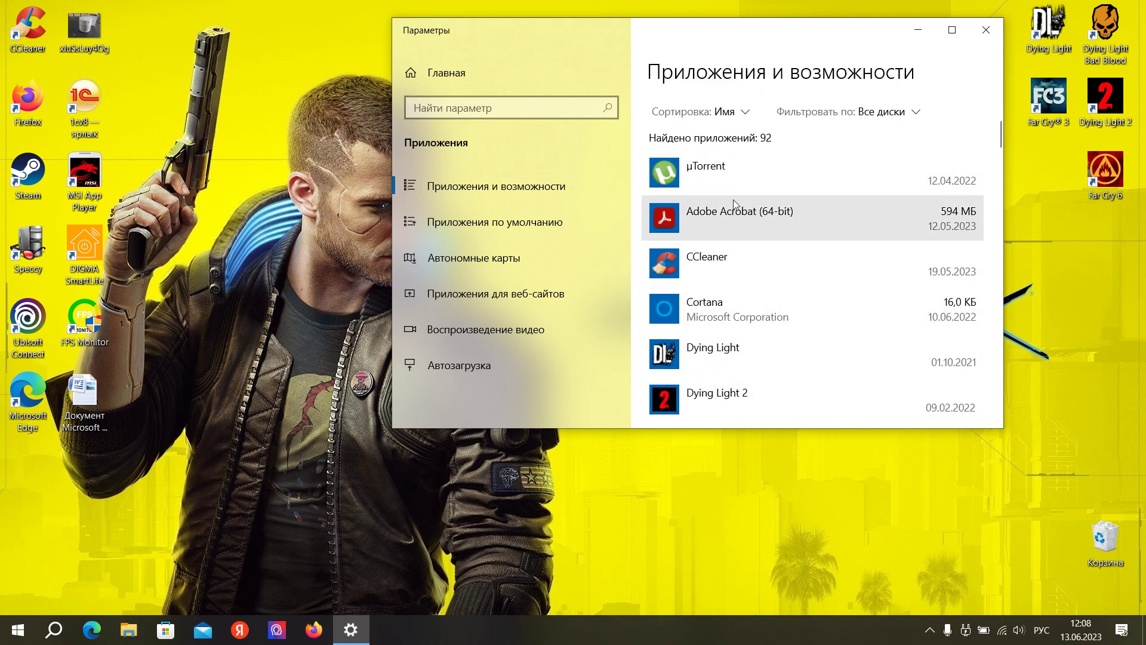
pyautogui.scroll(-3, 732, 236)
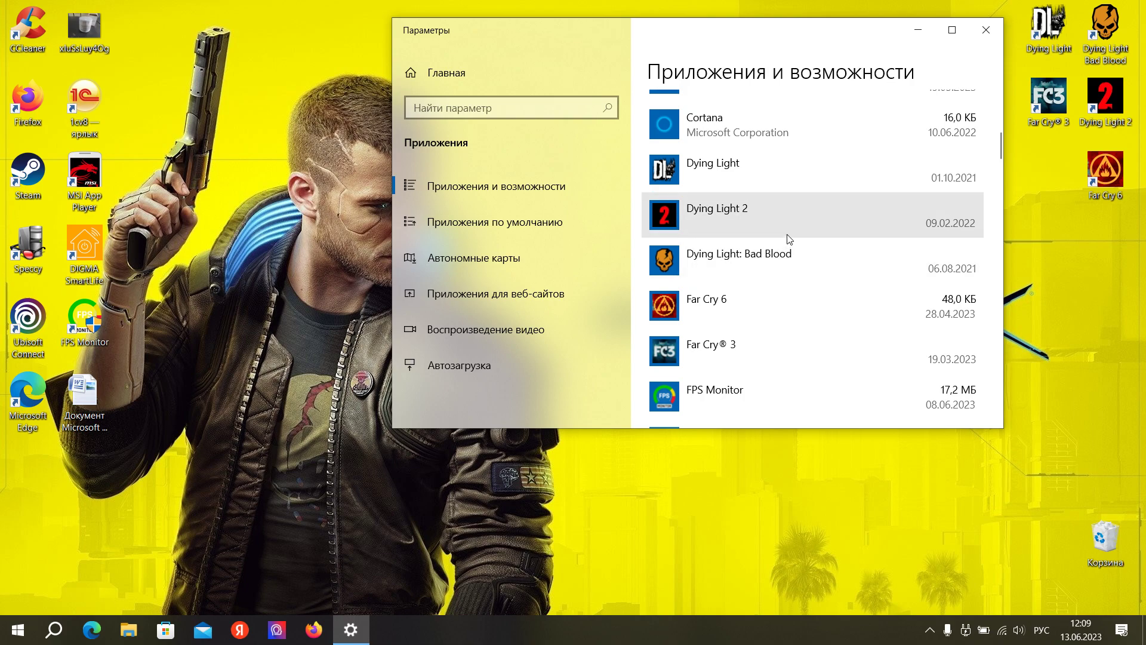
pyautogui.scroll(-2, 787, 239)
pyautogui.scroll(-1, 790, 249)
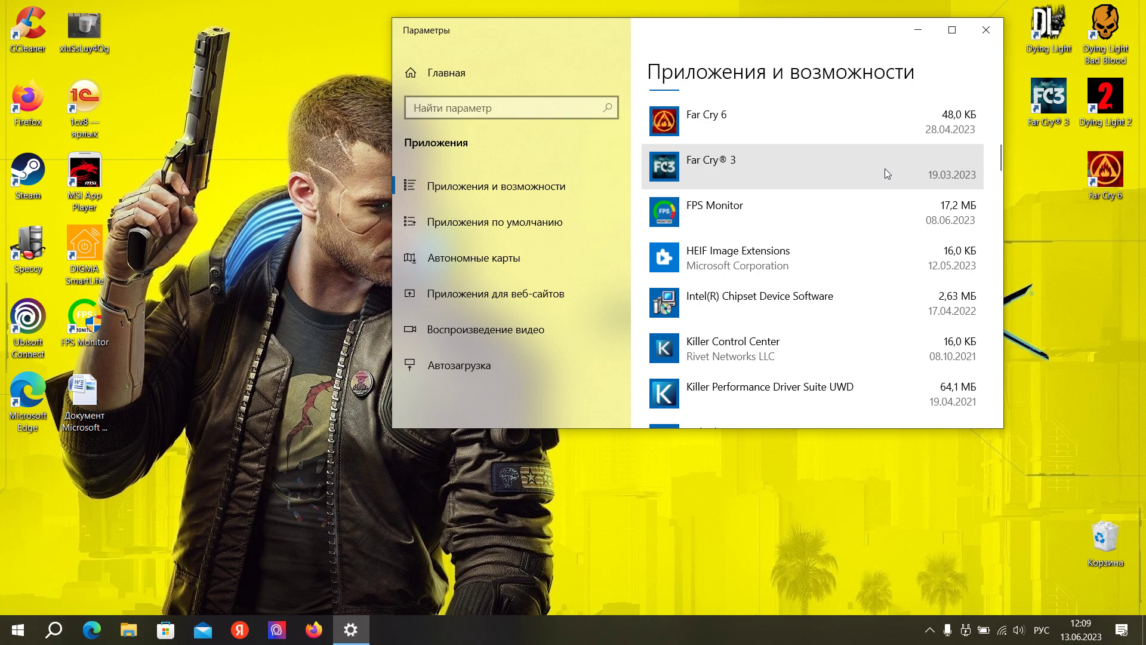
pyautogui.scroll(-2, 885, 168)
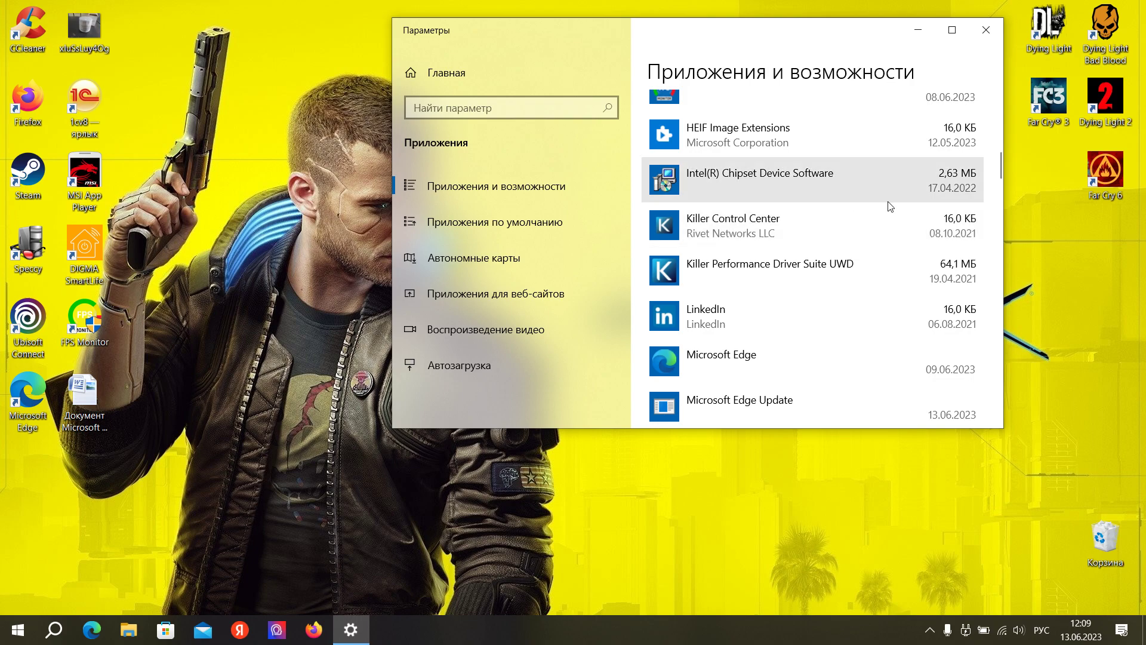
pyautogui.scroll(-10, 757, 238)
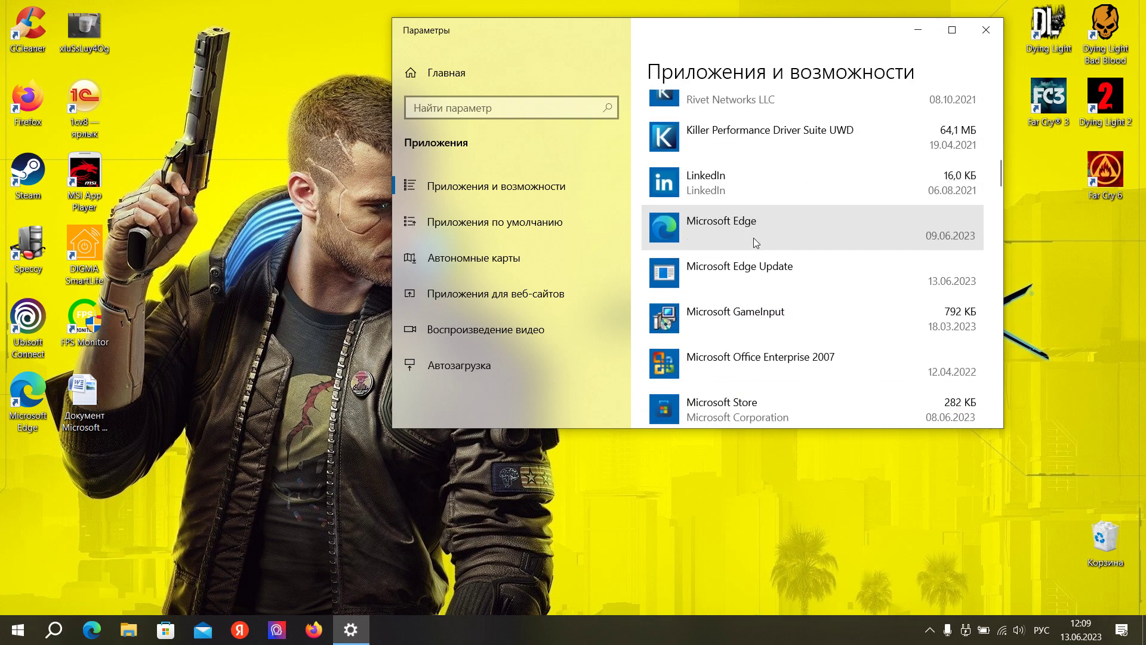
pyautogui.scroll(8, 776, 251)
pyautogui.click(998, 30)
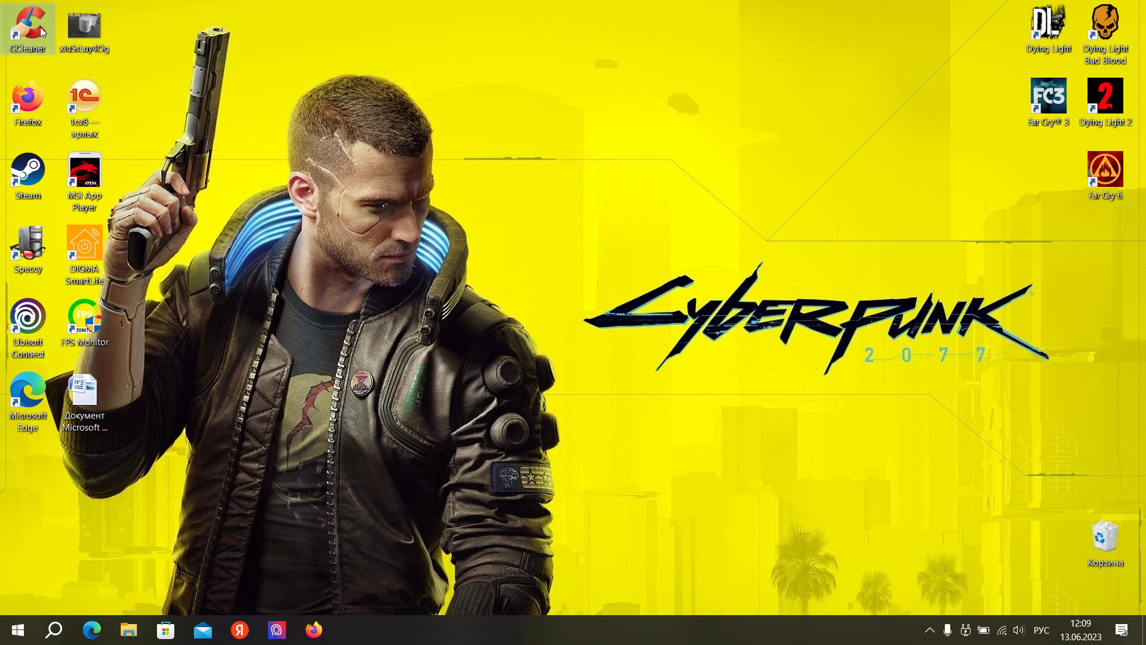
# - Switch to CCleaner and scan the registry for problems with all categories included
pyautogui.doubleClick(31, 45)
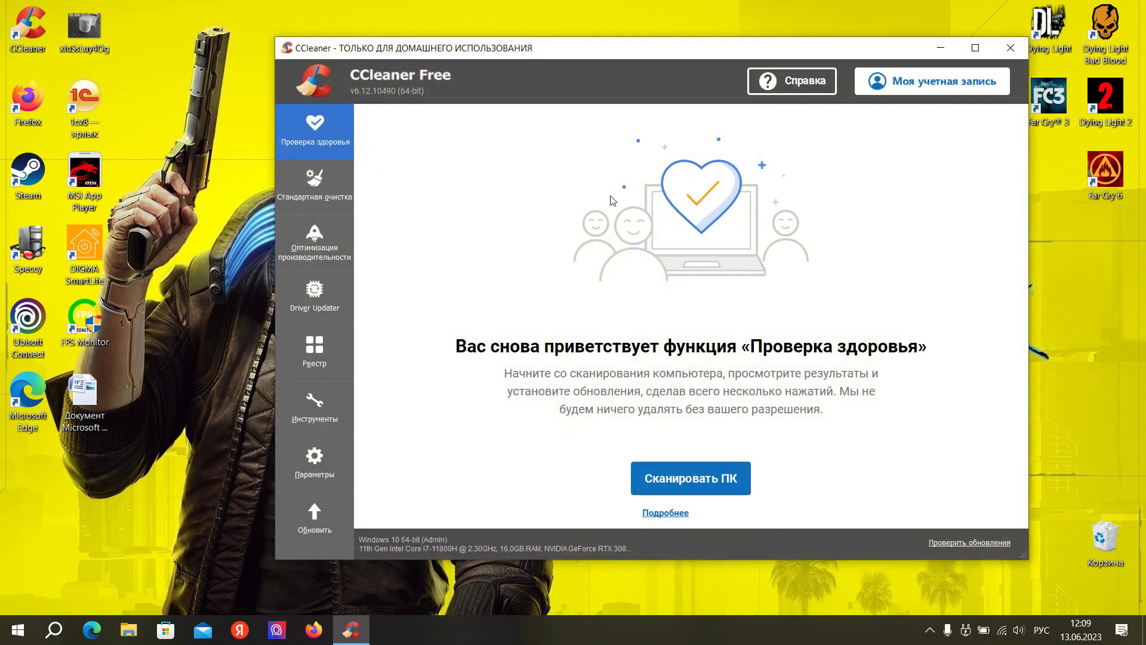
pyautogui.click(314, 361)
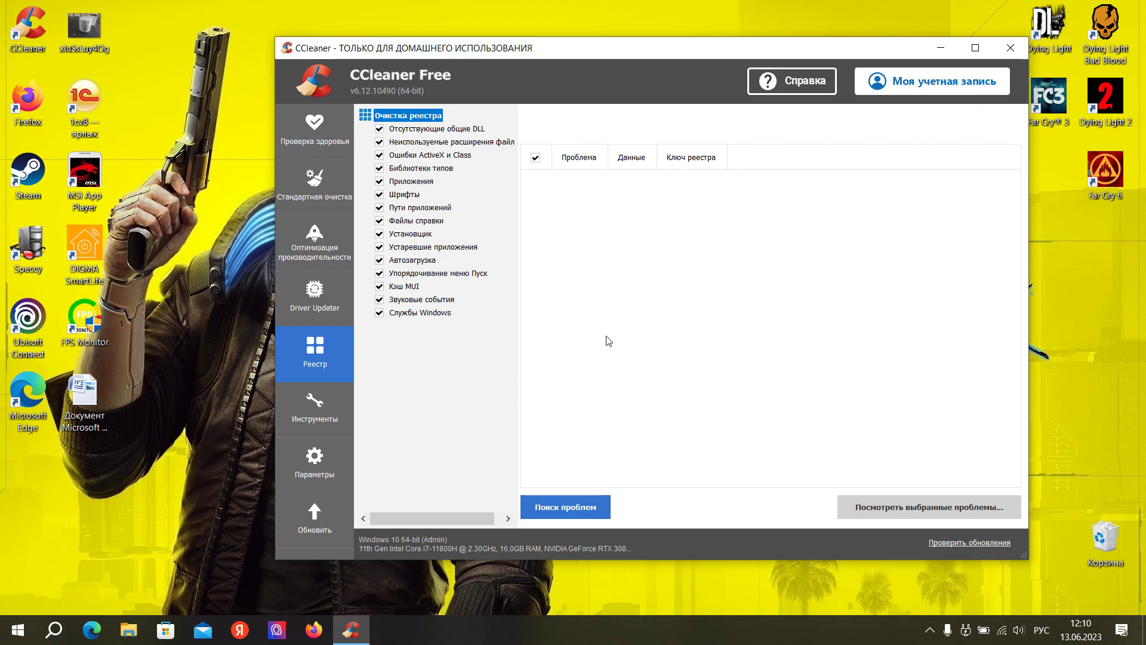
pyautogui.click(553, 506)
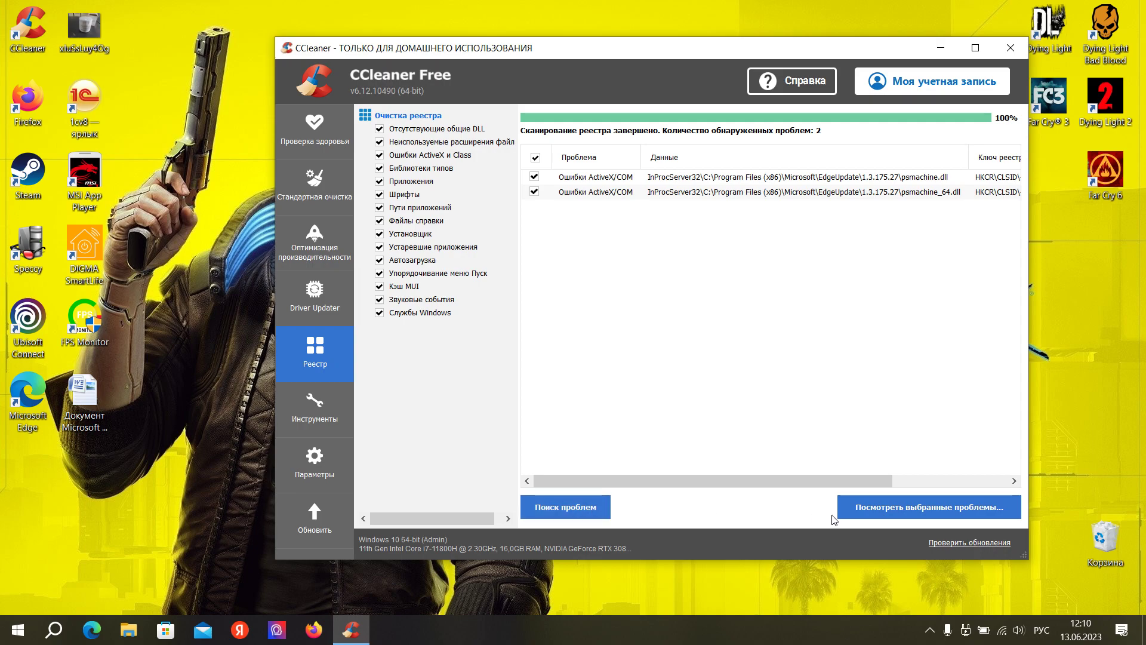
# - Fix all the selected registry problems without creating a registry backup, and close CCleaner
pyautogui.click(899, 504)
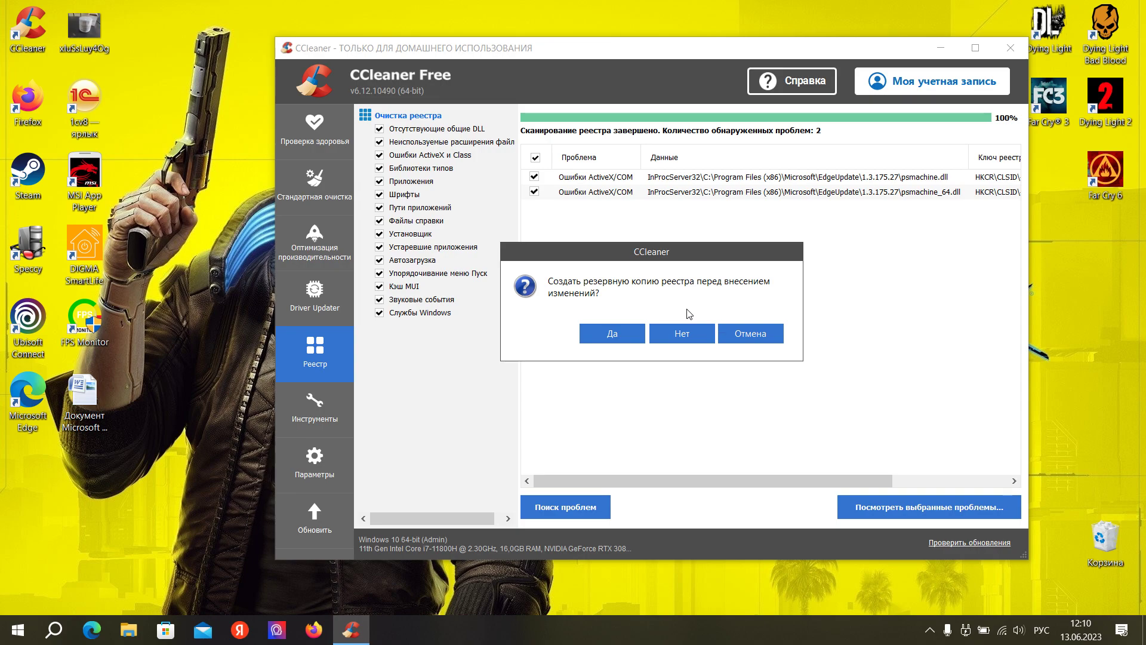
pyautogui.click(688, 342)
pyautogui.click(676, 381)
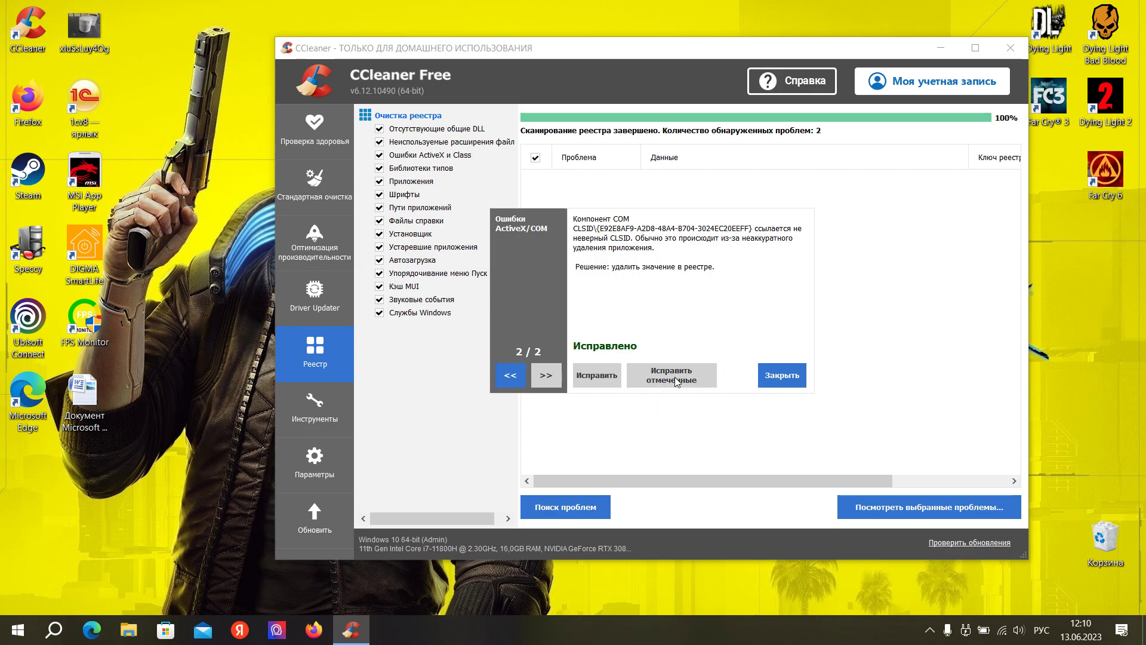
pyautogui.click(751, 376)
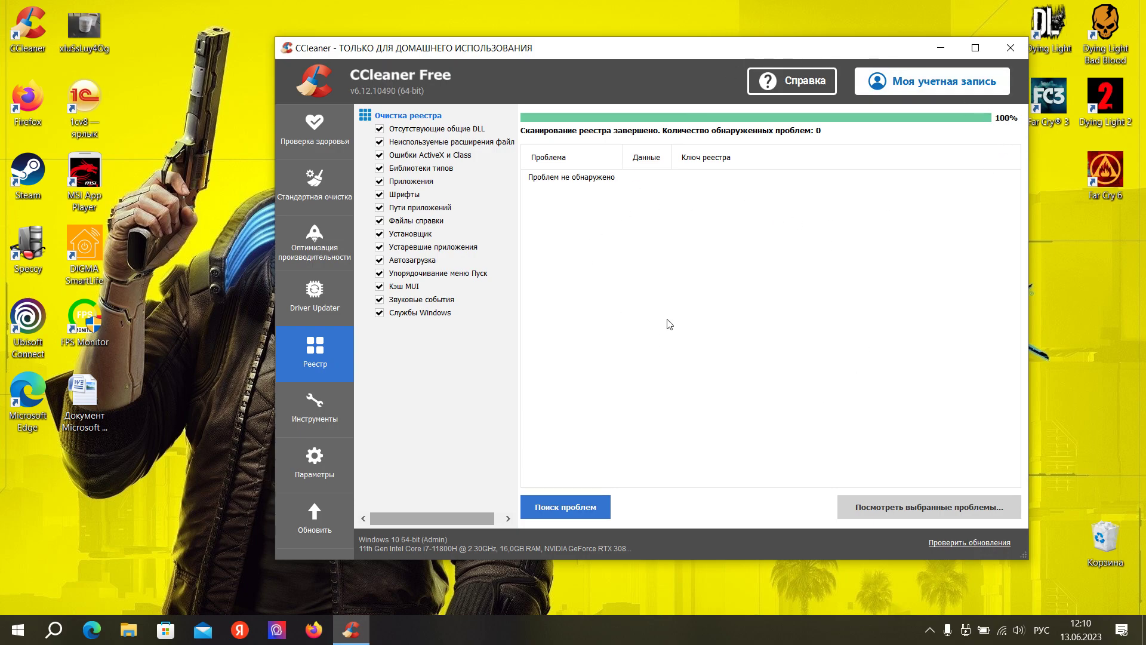
pyautogui.click(1010, 49)
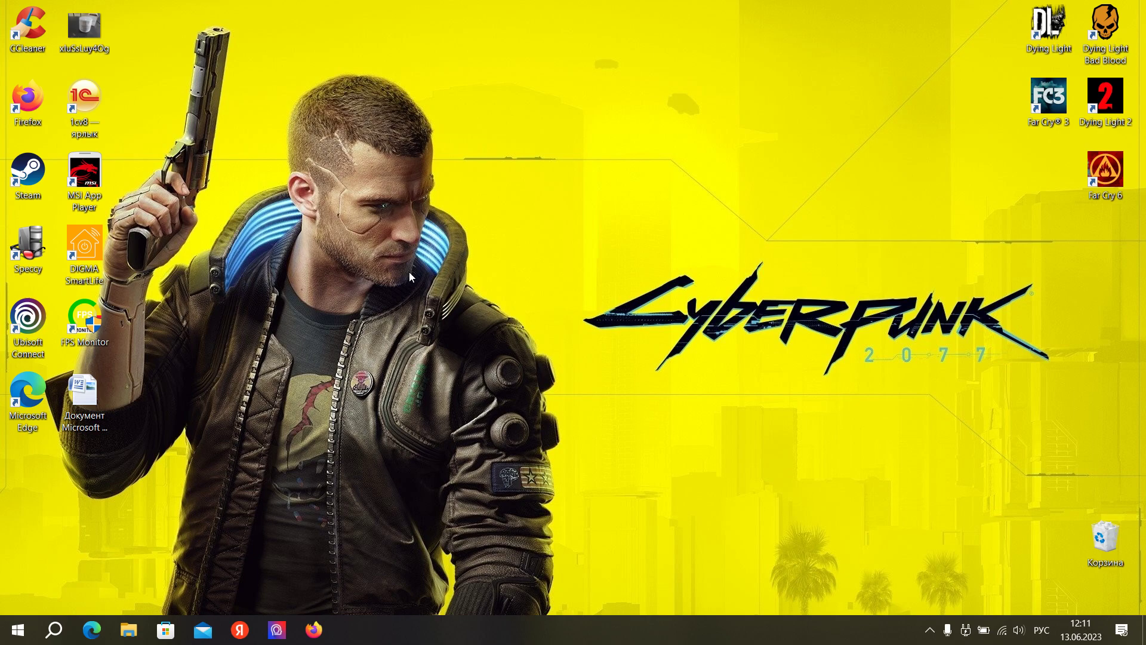
pyautogui.click(55, 630)
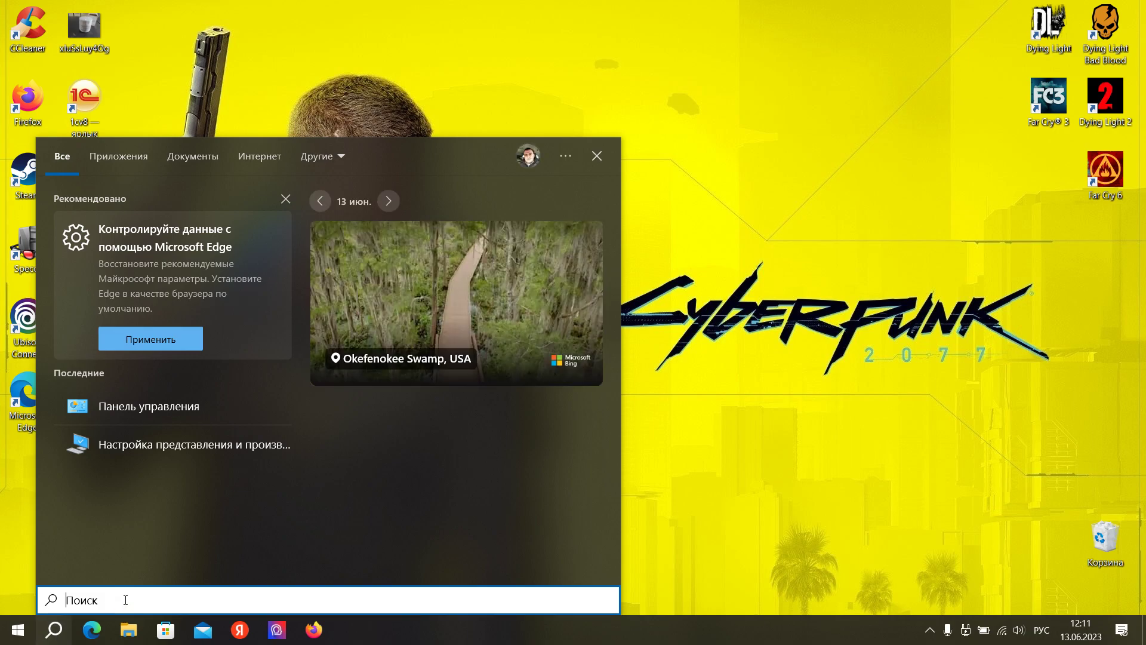
pyautogui.write('панель')
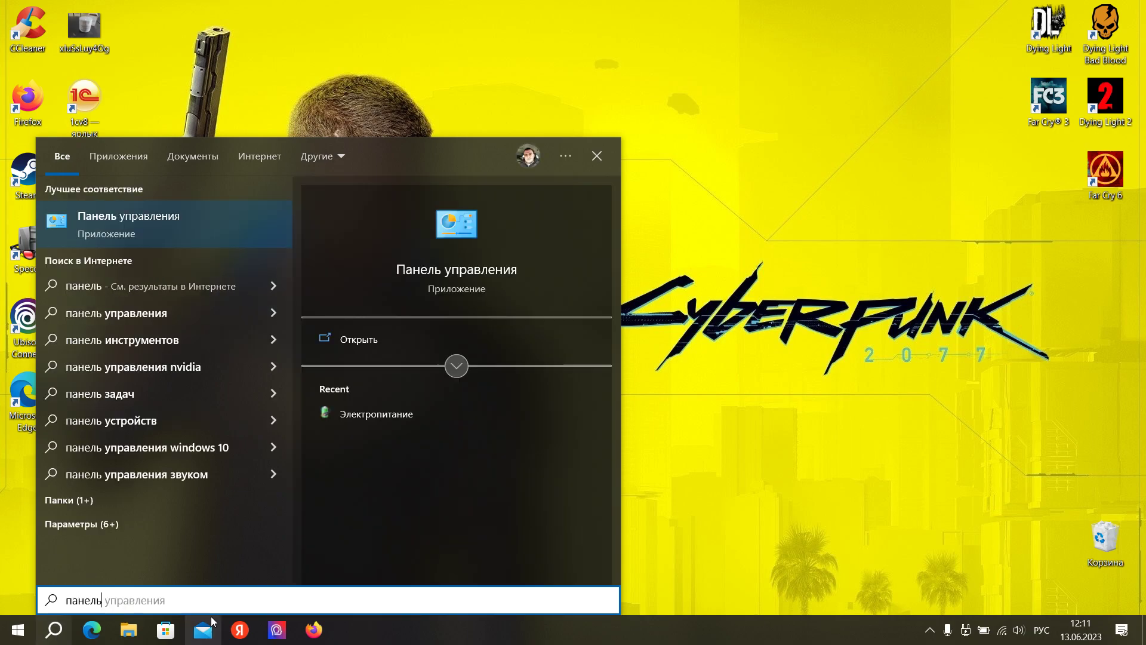
pyautogui.write(' п')
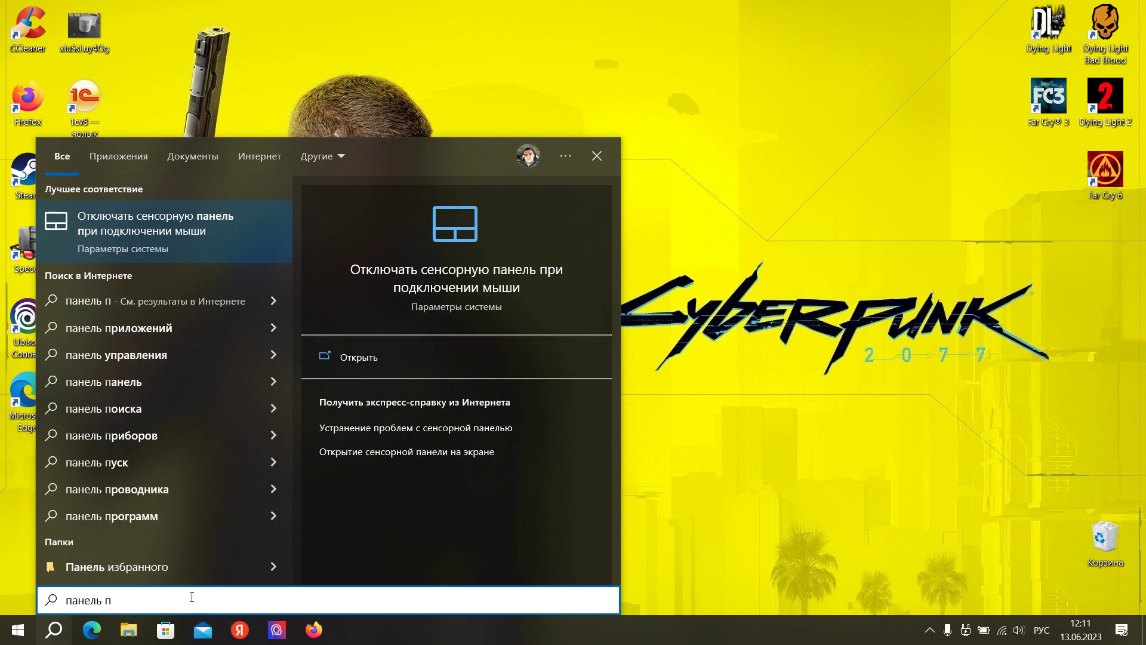
pyautogui.write('ре')
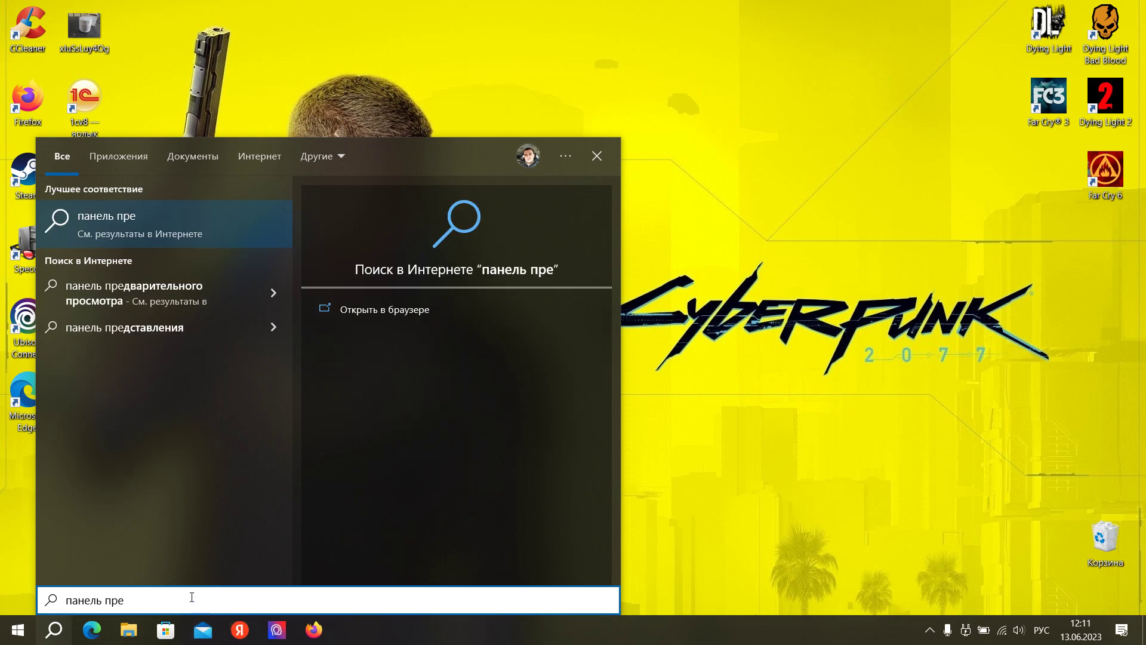
pyautogui.press('BackSpace')
pyautogui.press('BackSpace')
pyautogui.press('BackSpace')
pyautogui.press('BackSpace')
pyautogui.press('BackSpace')
pyautogui.press('BackSpace')
pyautogui.press('BackSpace')
pyautogui.press('BackSpace')
pyautogui.press('BackSpace')
pyautogui.press('BackSpace')
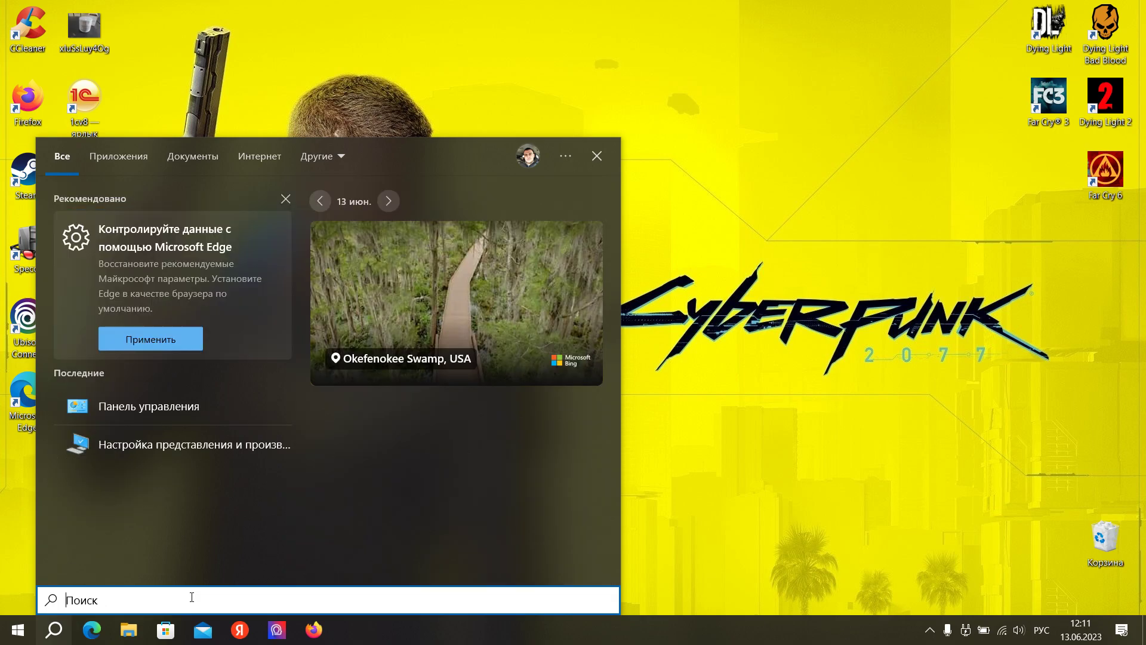
# - Search Windows for "настройка" and open Настройка представления и производительности системы
pyautogui.click(181, 457)
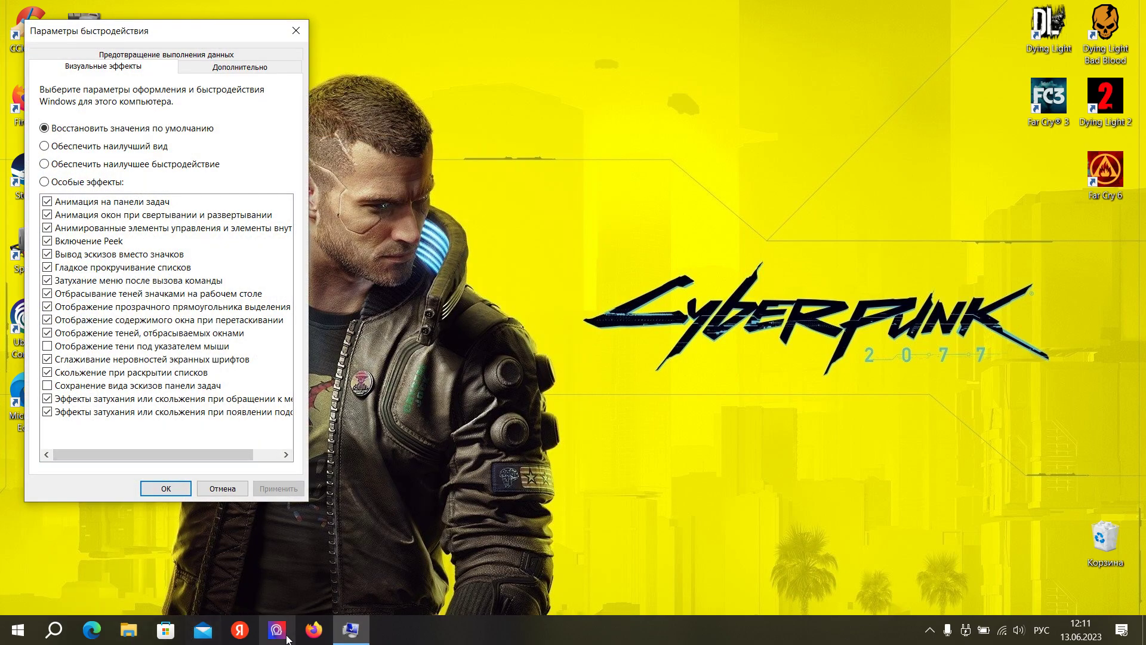
pyautogui.click(67, 631)
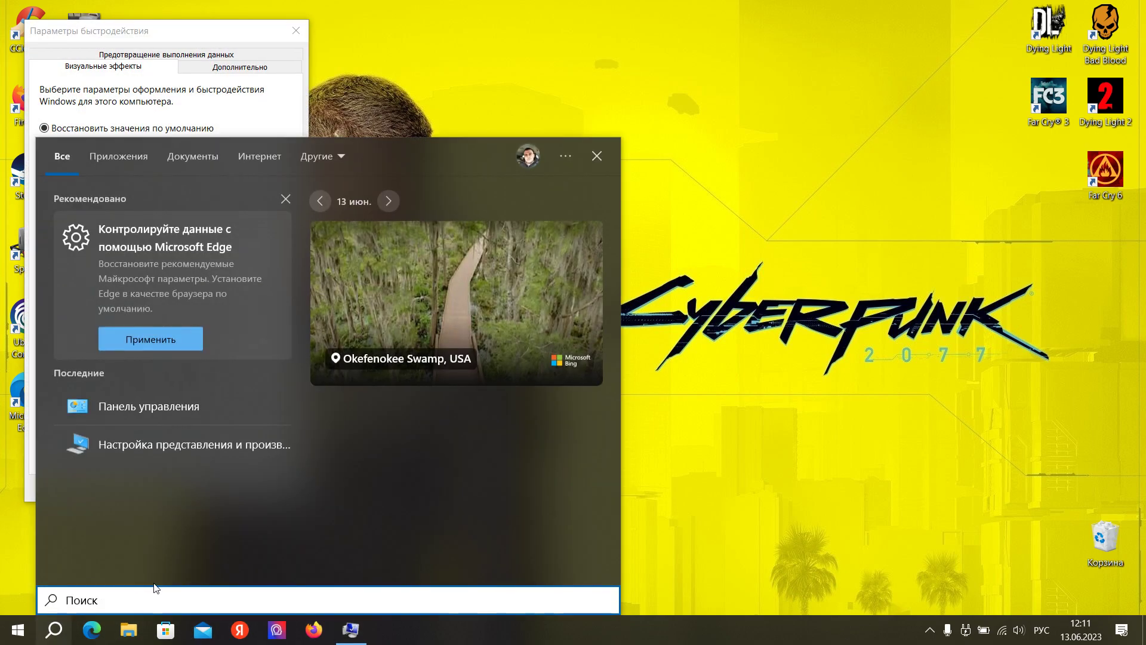
pyautogui.write('настройка')
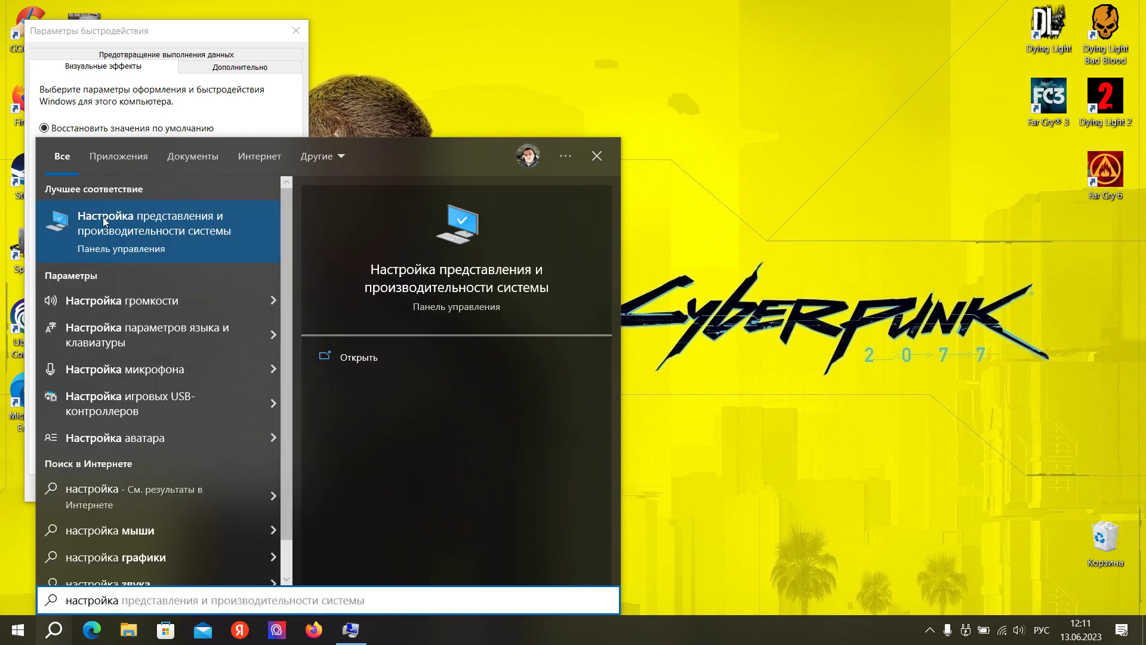
pyautogui.click(235, 235)
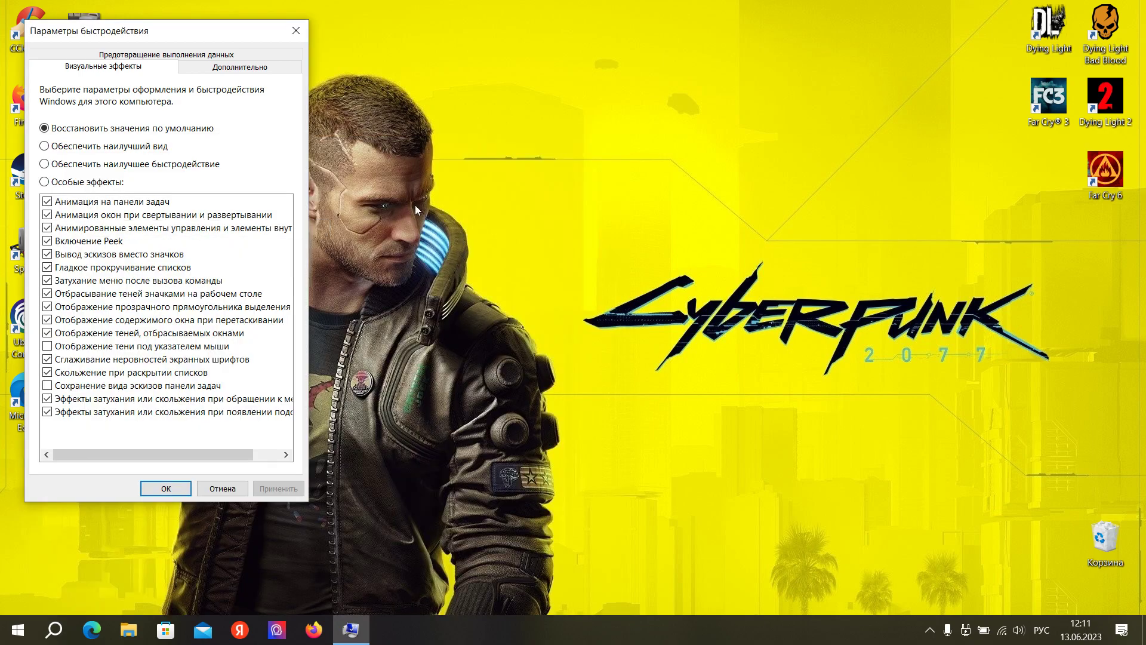
# - Apply a custom page file for drive C: with an initial size of 8000 MB and maximum of 20000 MB, and confirm the performance options
pyautogui.moveTo(238, 30); pyautogui.dragTo(449, 42)
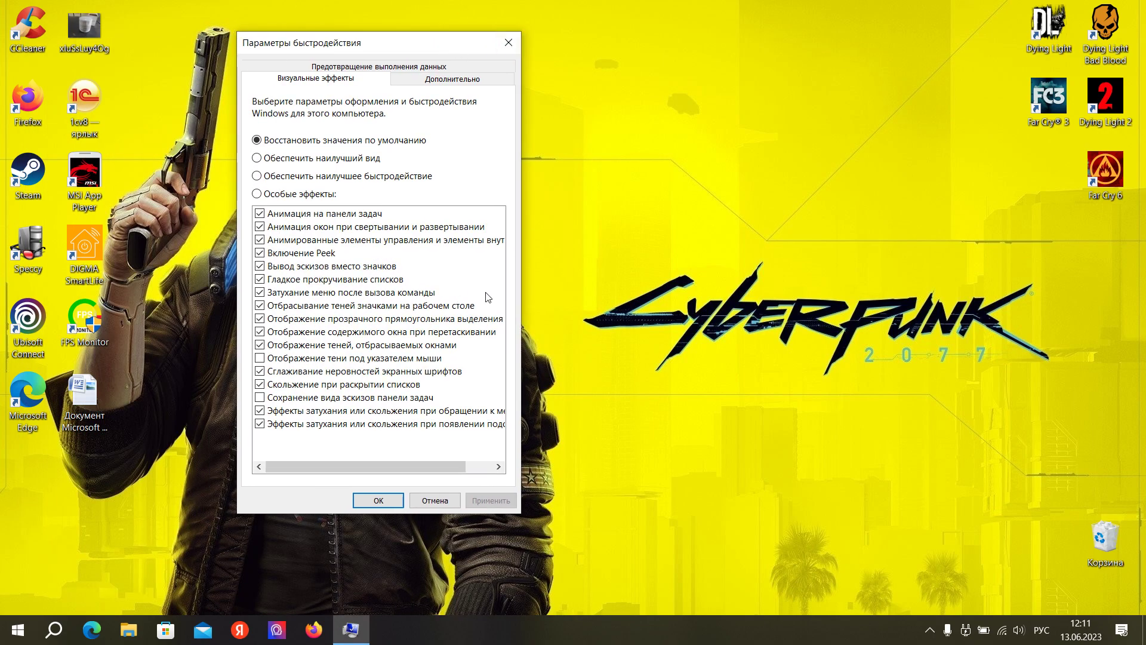
pyautogui.click(471, 79)
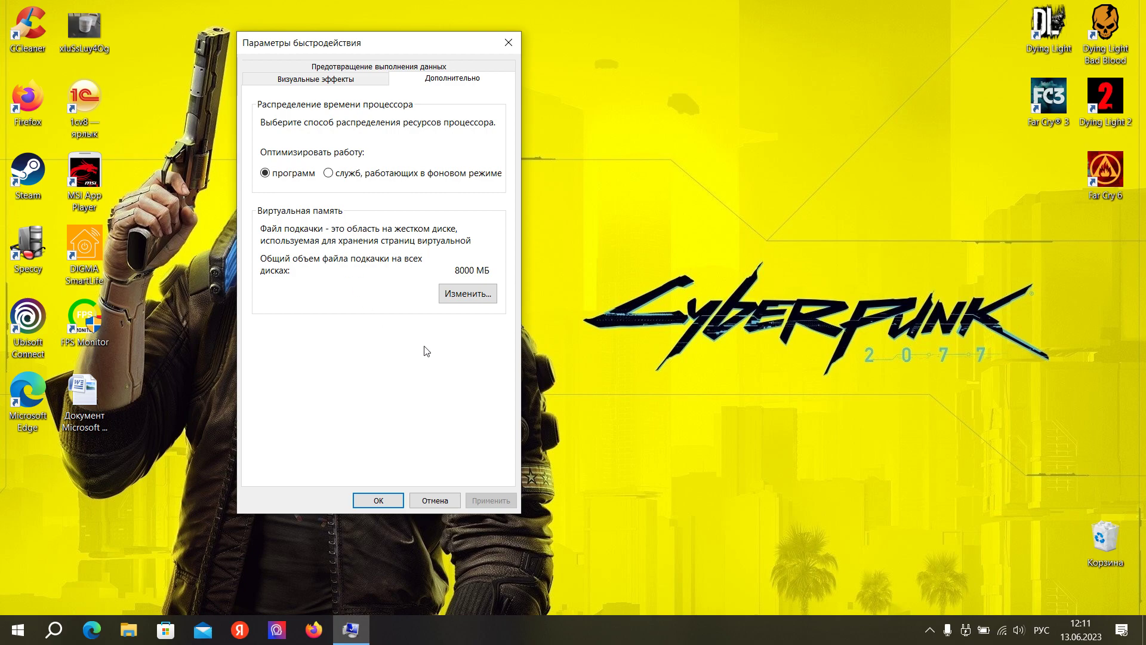
pyautogui.click(479, 294)
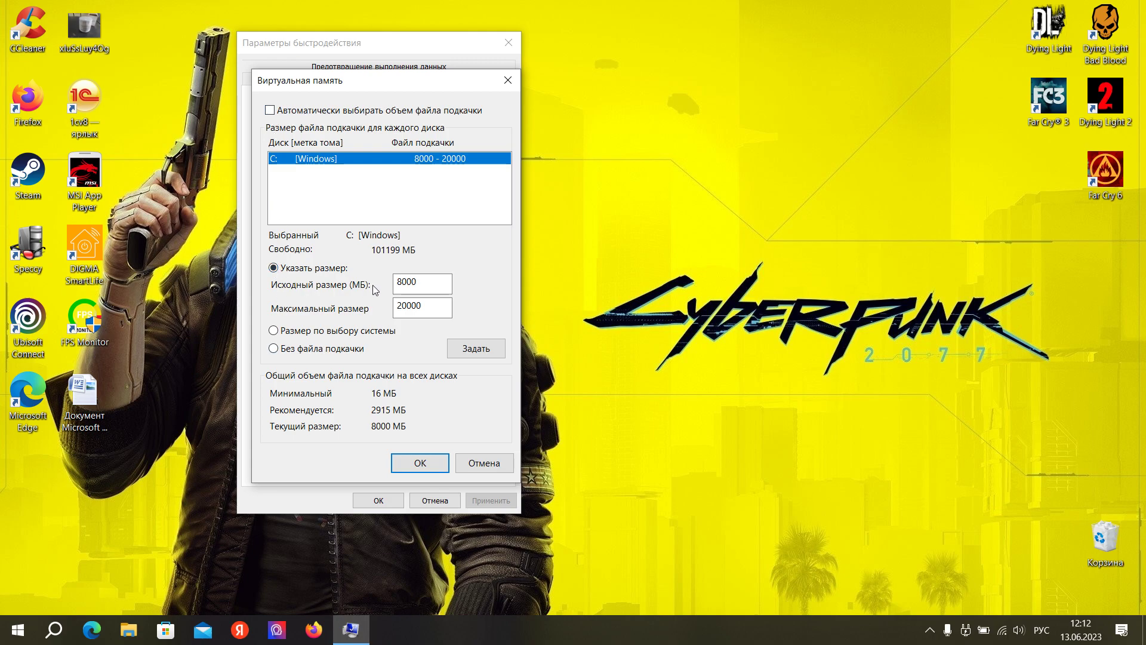
pyautogui.doubleClick(436, 284)
pyautogui.click(467, 352)
pyautogui.click(420, 463)
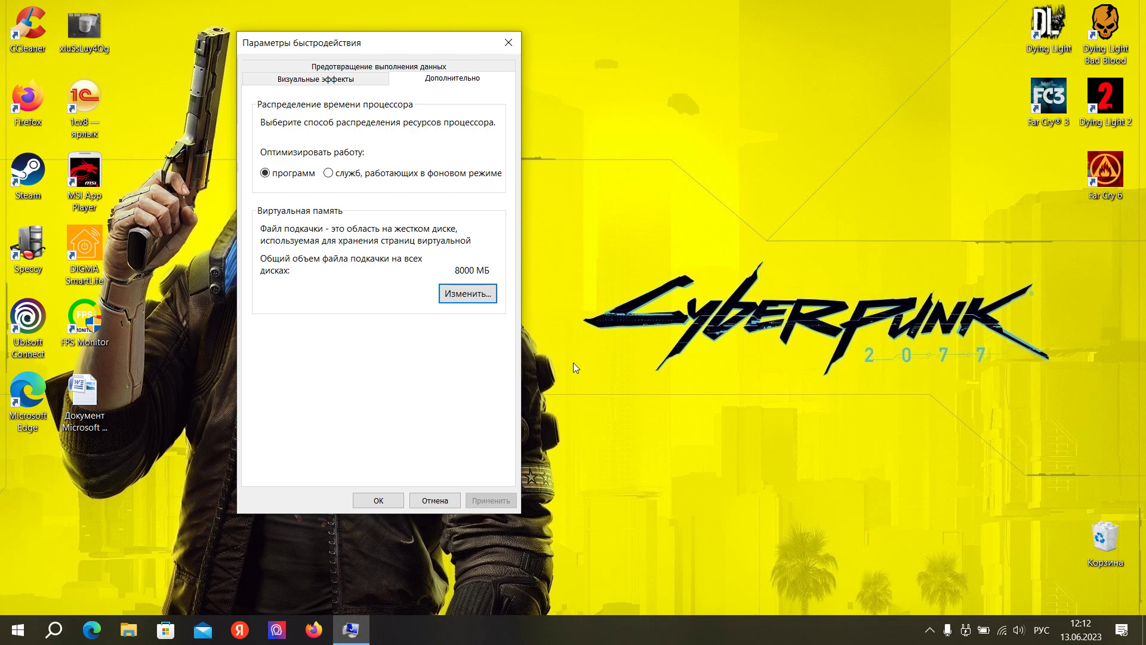
pyautogui.click(389, 506)
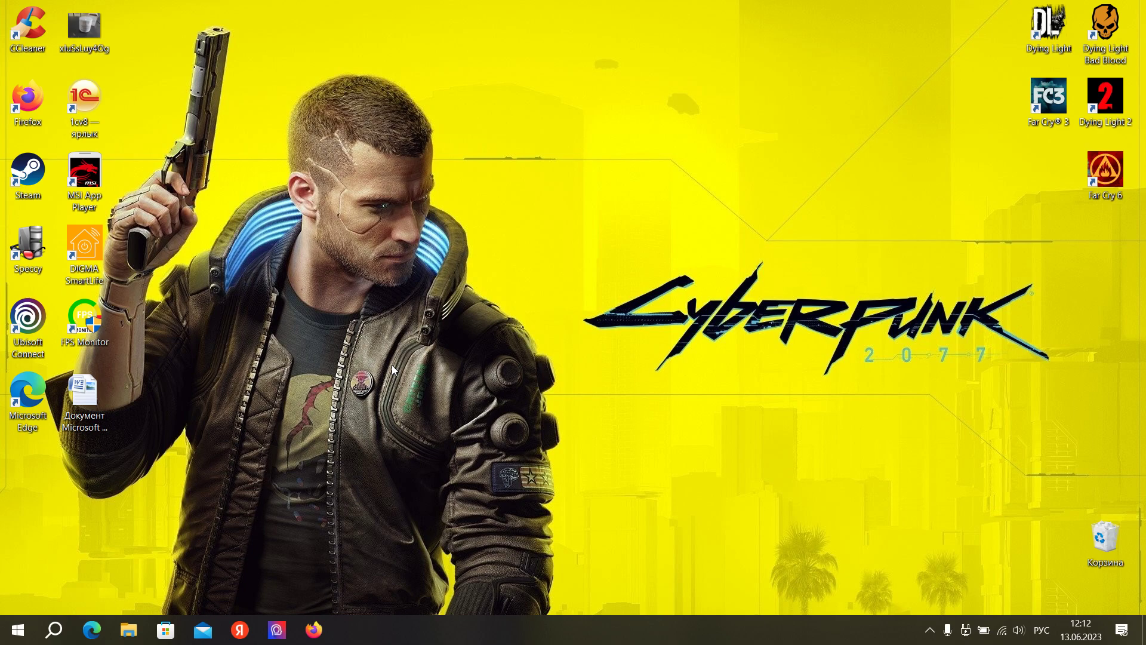
# - Open the Word document on the desktop to view its powercfg command, and minimize it
pyautogui.doubleClick(81, 418)
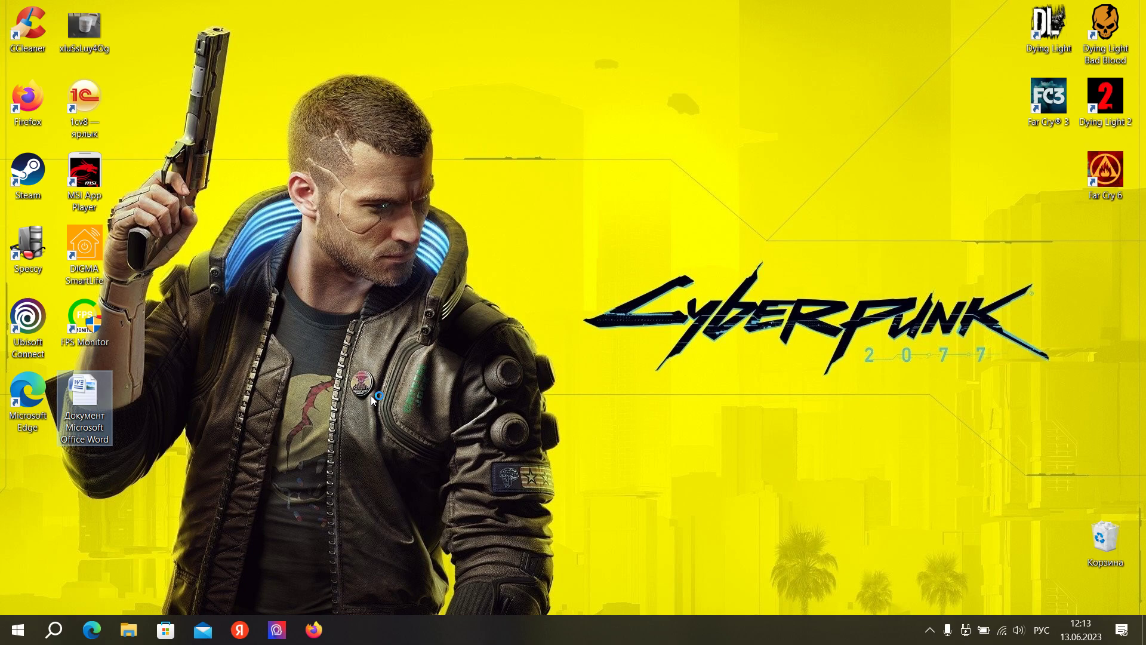
pyautogui.rightClick(295, 540)
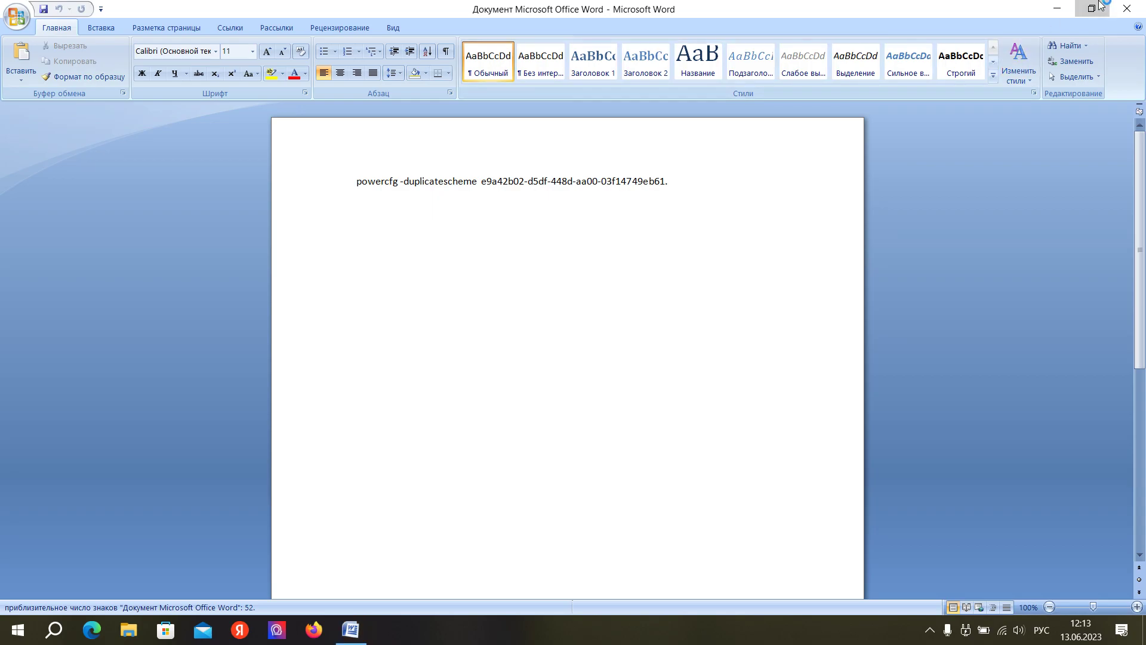
pyautogui.click(1056, 9)
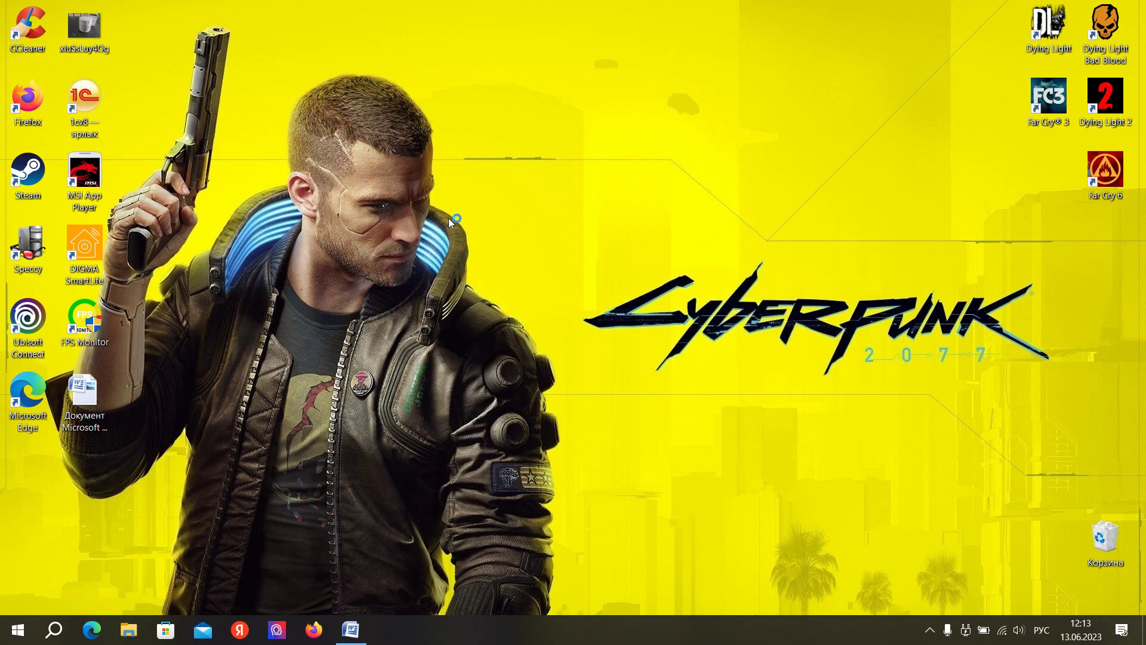
# - Examine the CPU load and performance graphs in a maximized Task Manager, and close it
pyautogui.hotkey('ctrl', 'alt', 'Delete')
pyautogui.click(556, 318)
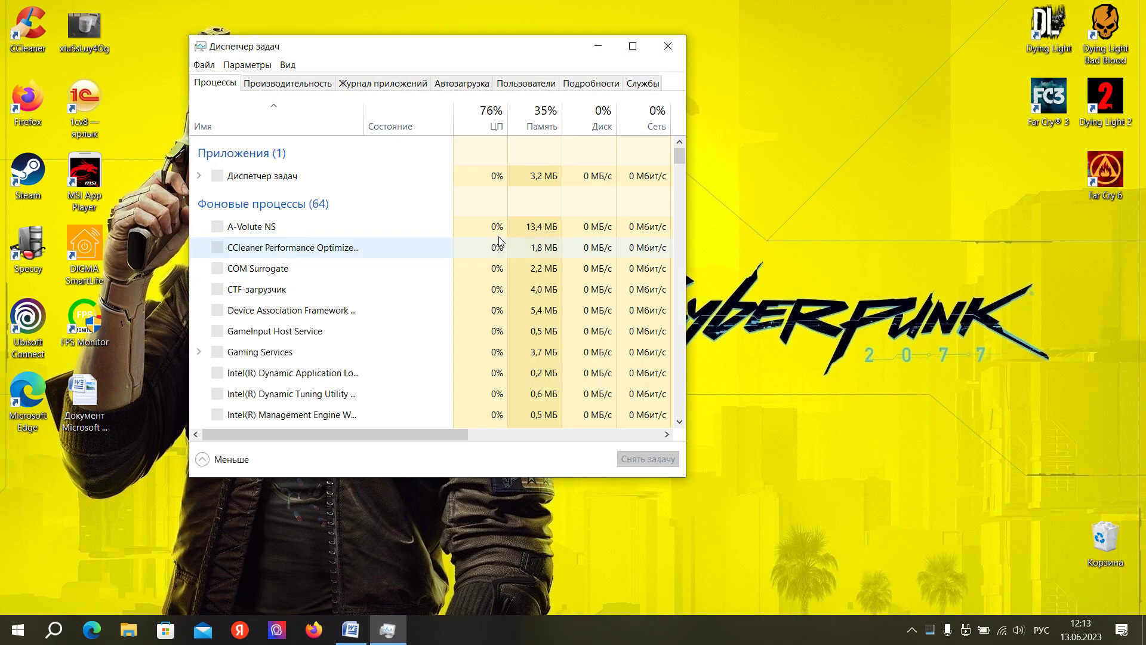
pyautogui.click(299, 83)
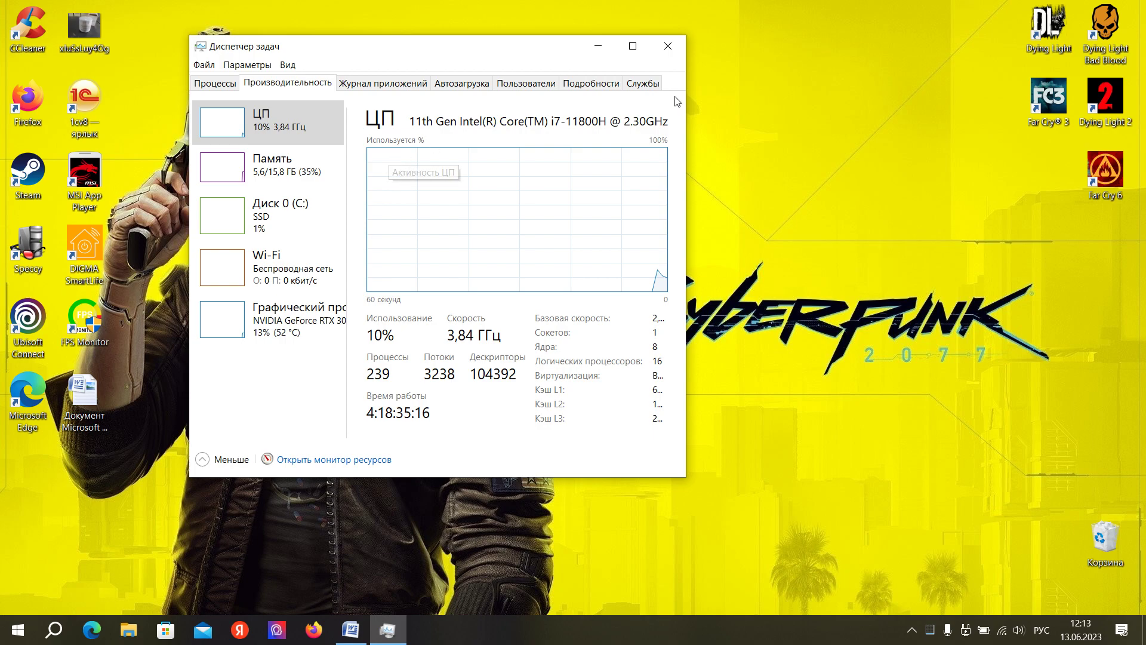
pyautogui.click(633, 46)
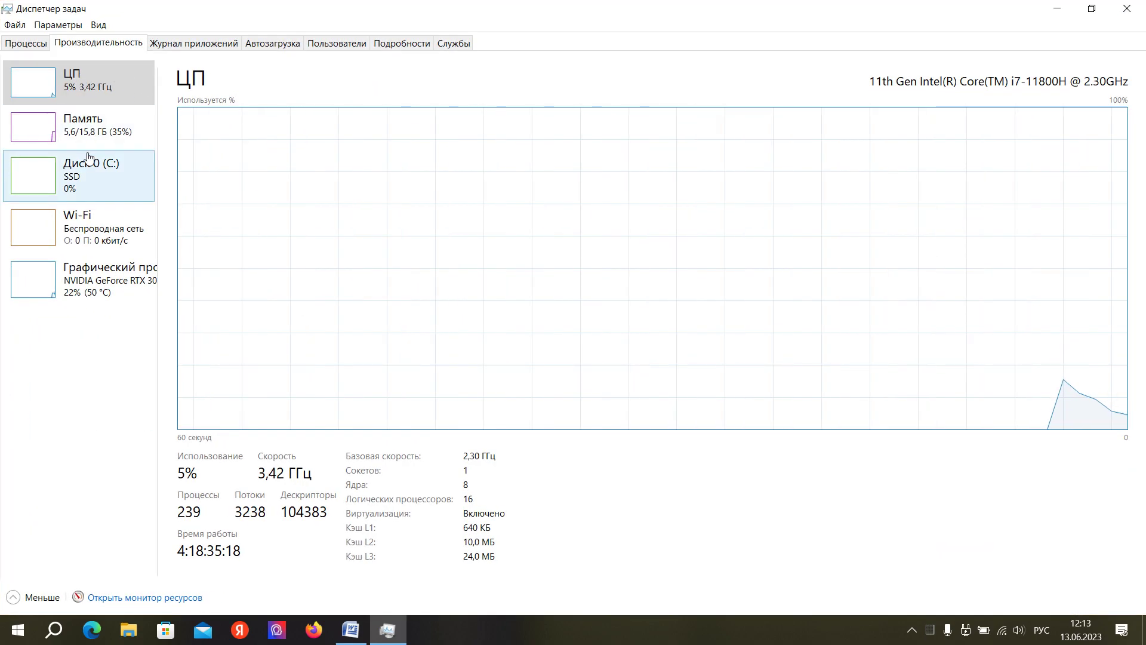
pyautogui.click(88, 157)
pyautogui.click(51, 94)
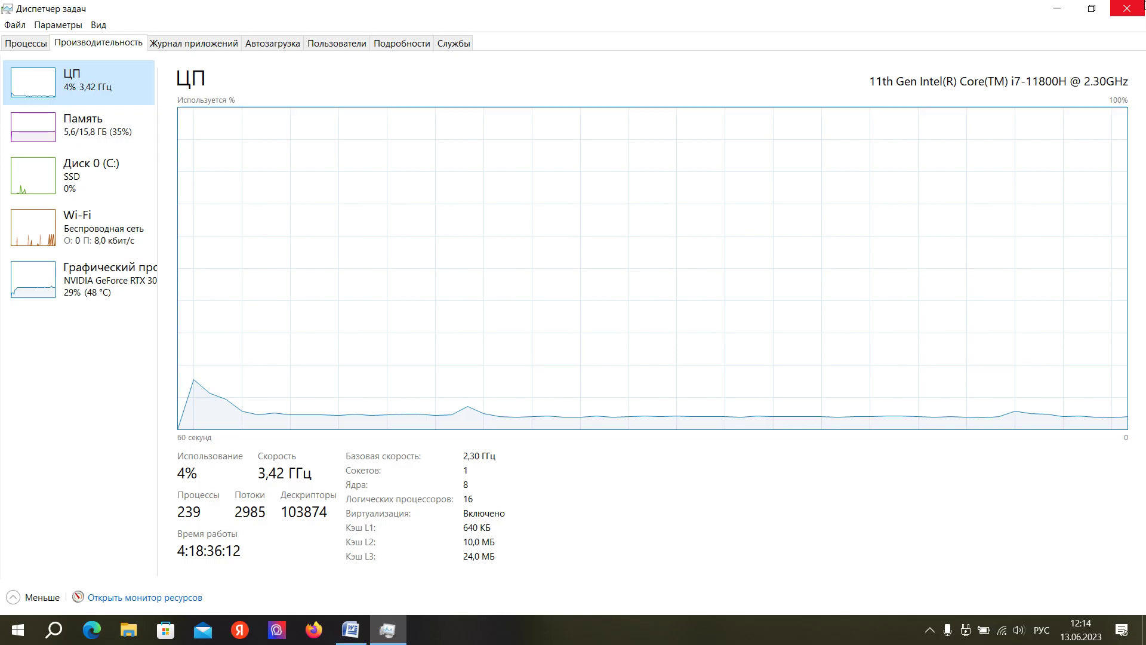
pyautogui.click(1127, 8)
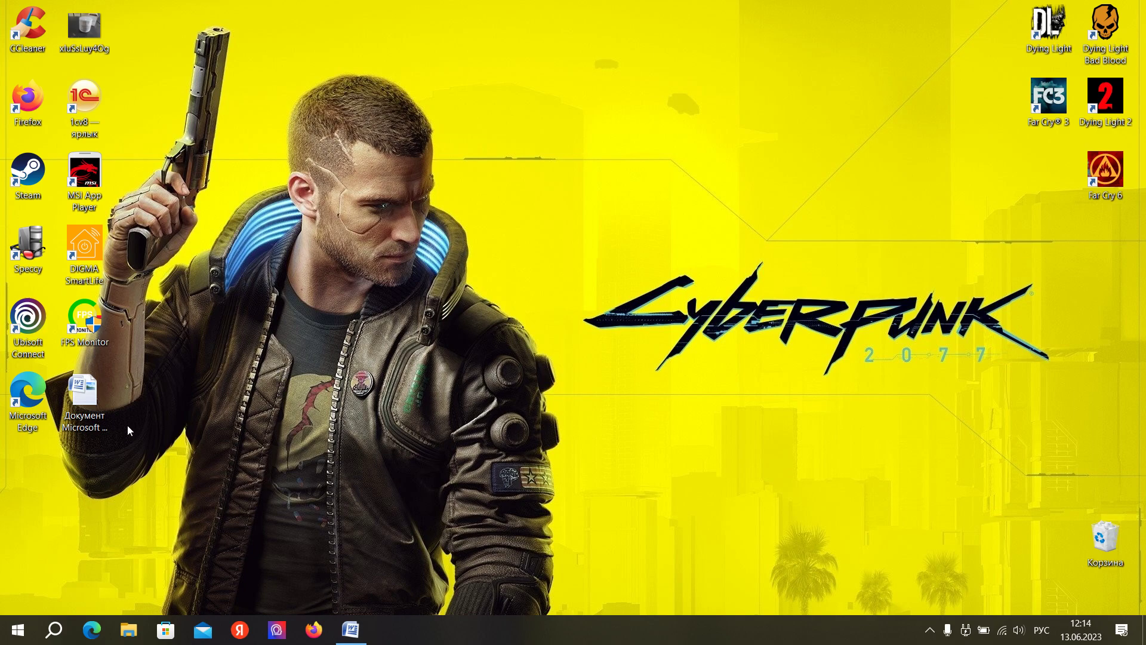
# - Copy the whole powercfg -duplicatescheme line, including its trailing period, from the desktop's Word document and return to the desktop
pyautogui.doubleClick(85, 411)
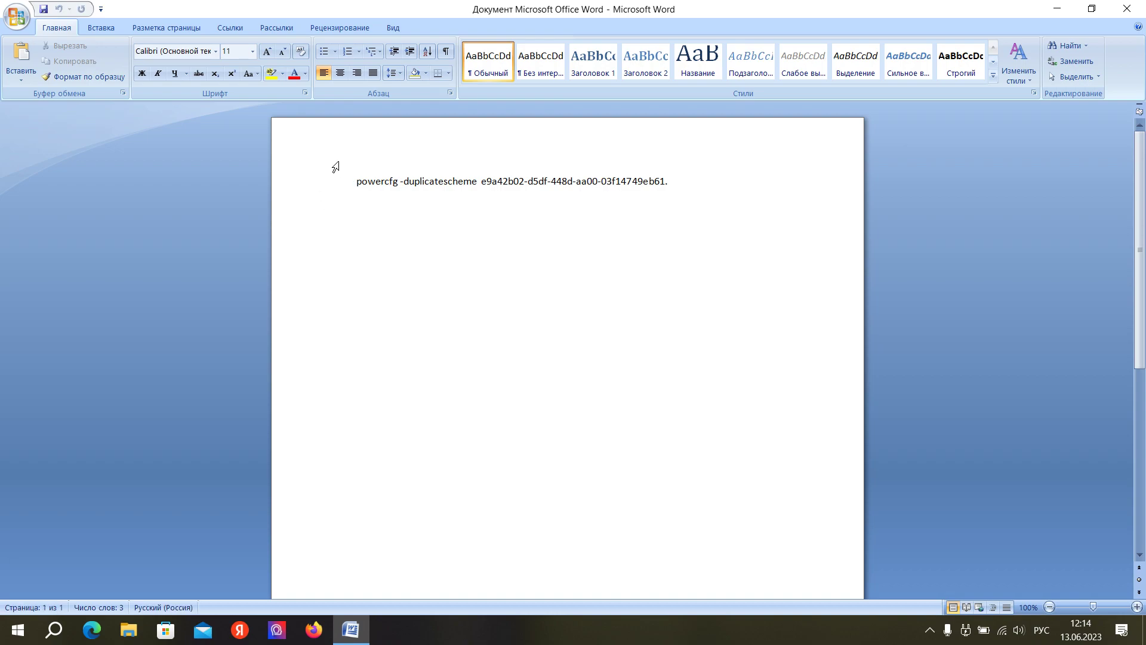
pyautogui.moveTo(357, 182); pyautogui.dragTo(673, 186)
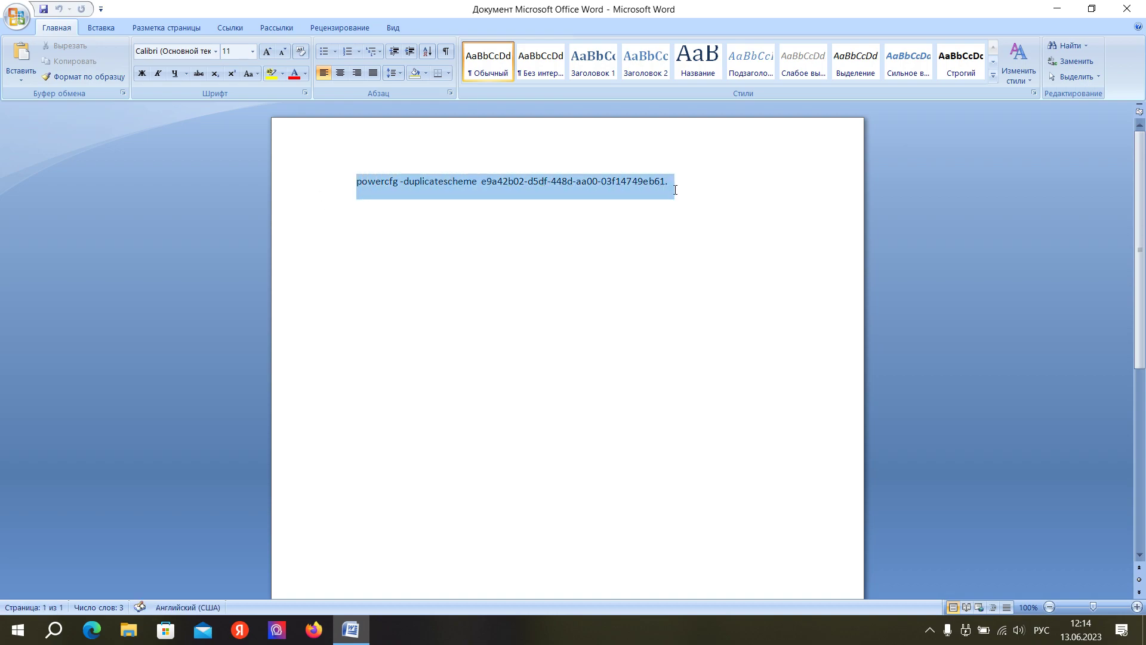
pyautogui.rightClick(643, 178)
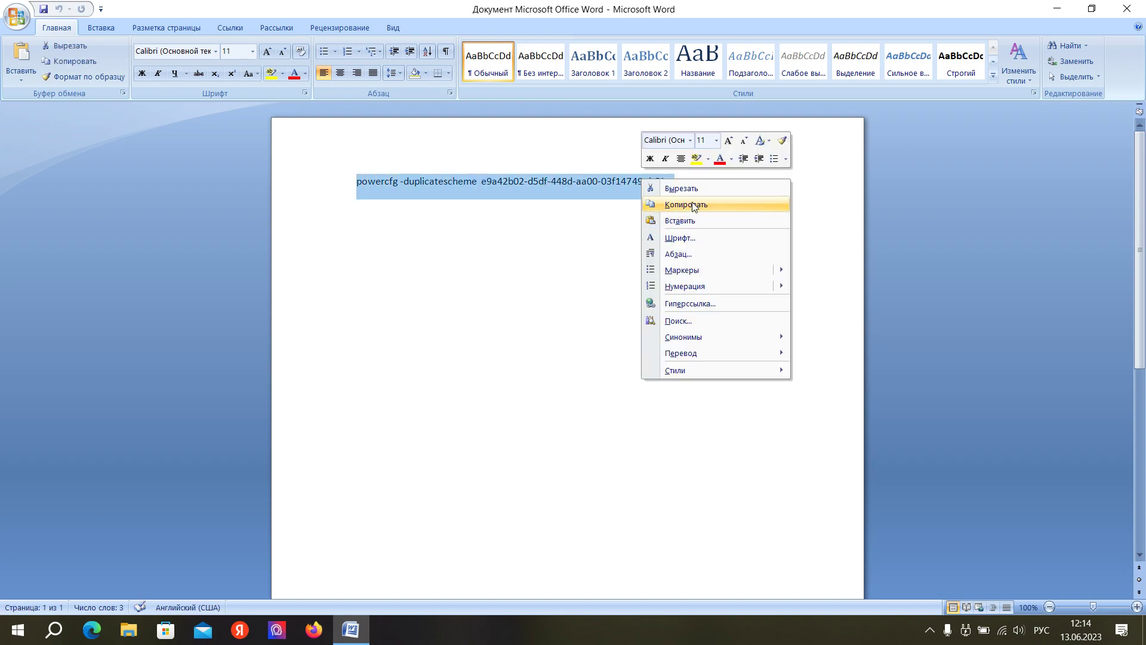
pyautogui.click(704, 204)
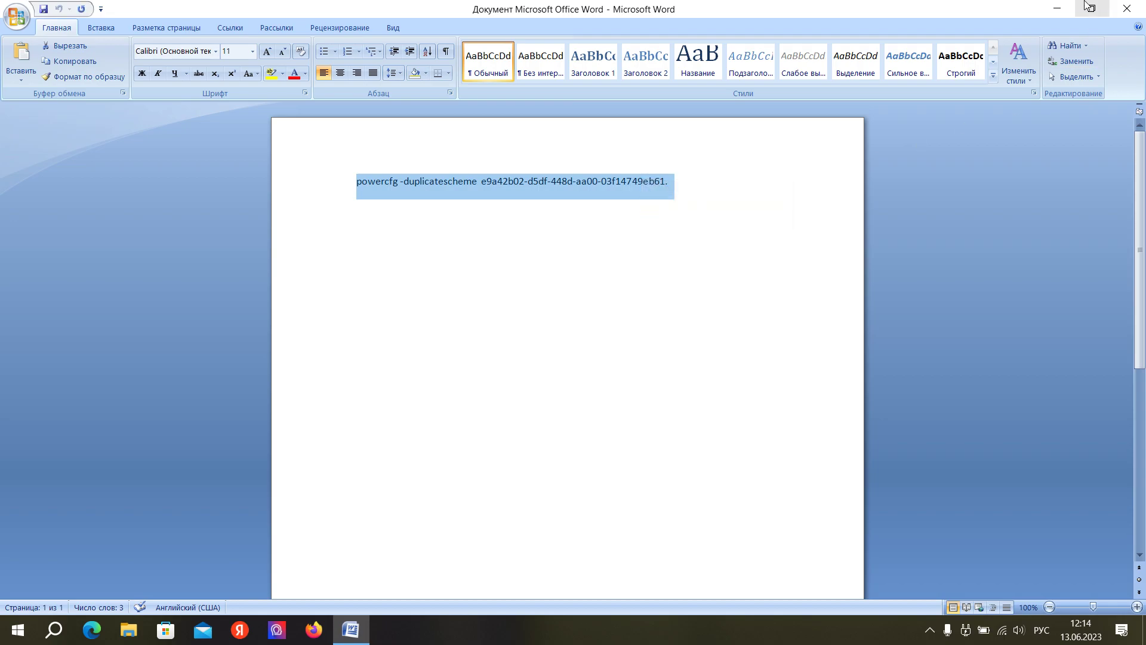
pyautogui.press('super+d')
# - Open Windows PowerShell as administrator, try to run the copied powercfg command with its trailing period, and minimize the window
pyautogui.rightClick(12, 634)
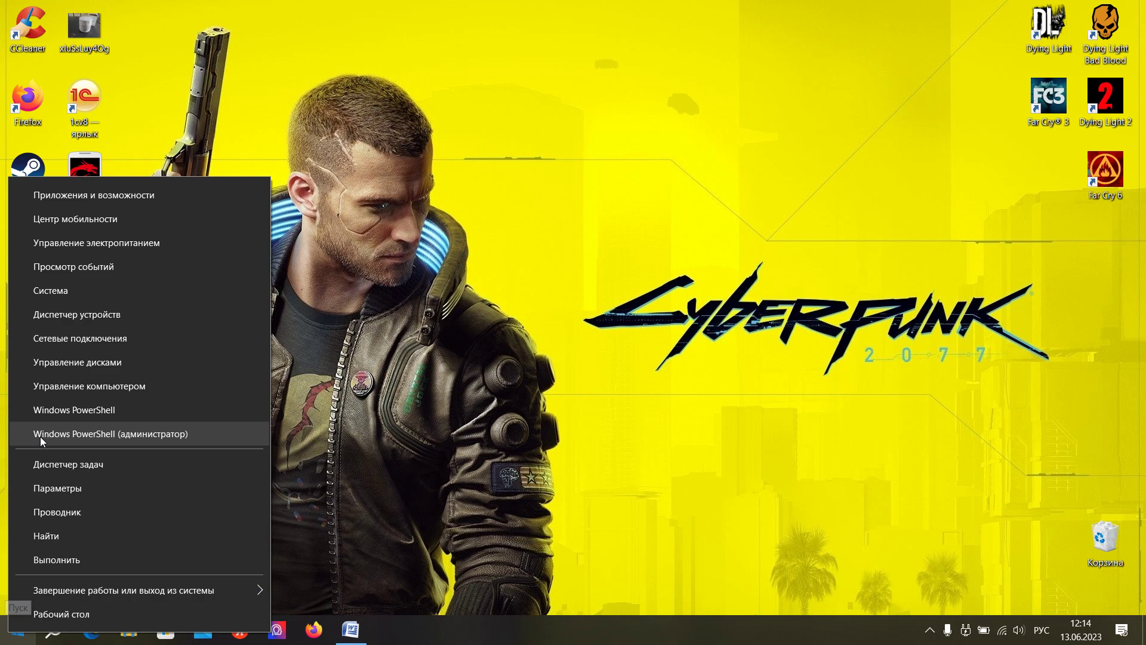
pyautogui.click(109, 438)
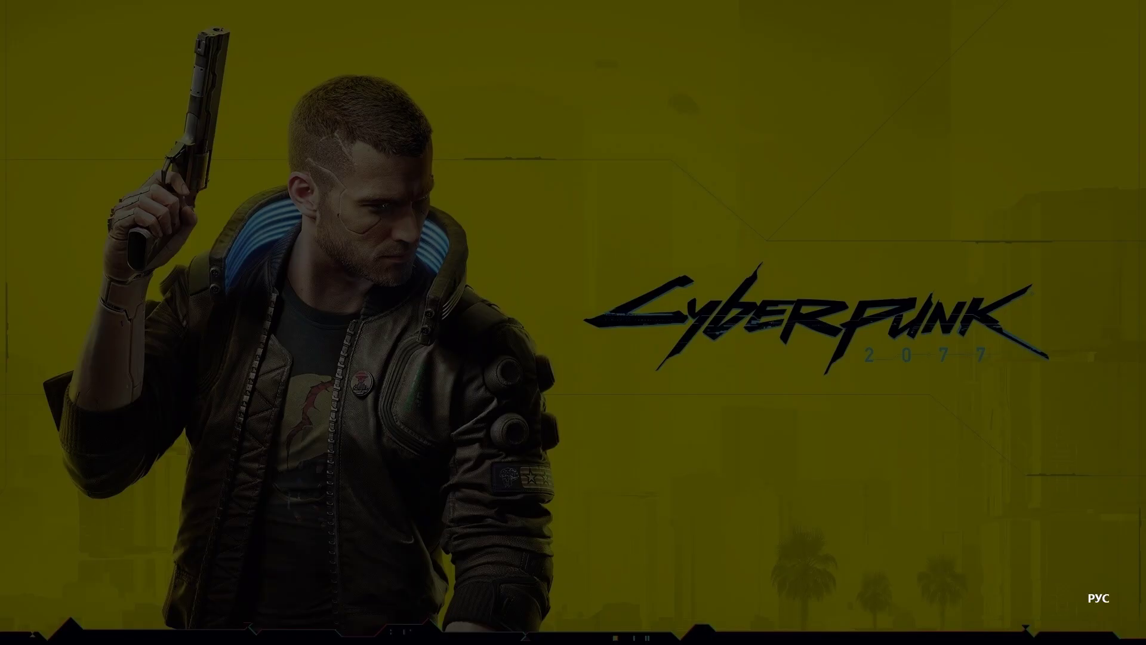
pyautogui.click(495, 408)
pyautogui.rightClick(249, 169)
pyautogui.press('Return')
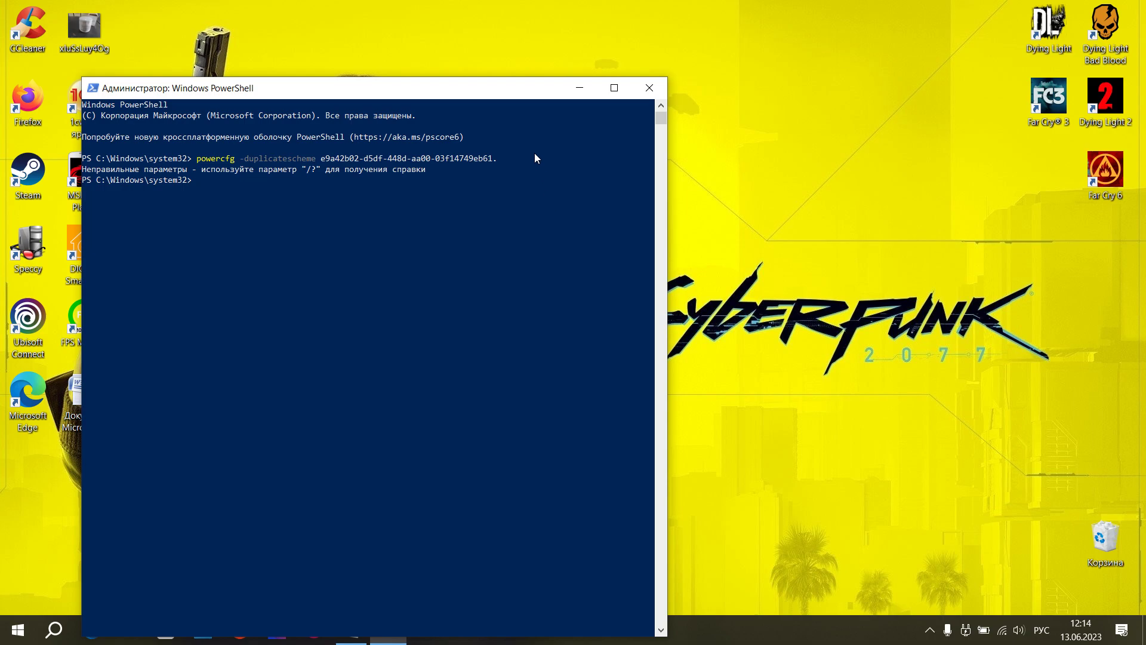
pyautogui.click(587, 91)
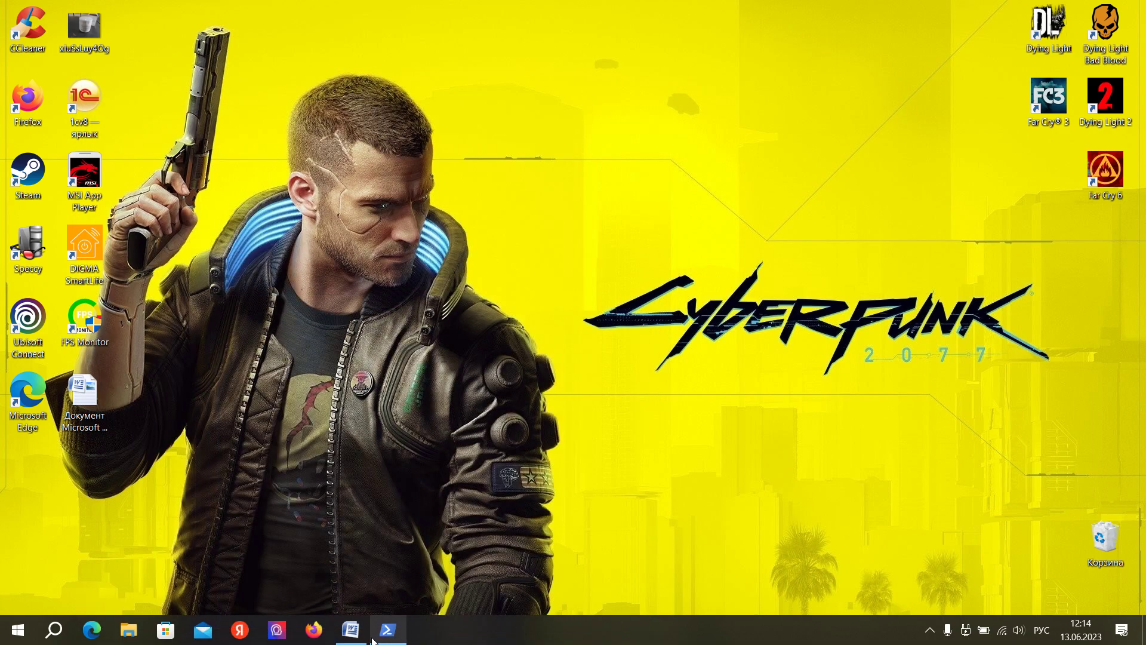
# - Switch back to the Word document and copy the powercfg -duplicatescheme command without its trailing period
pyautogui.click(350, 629)
pyautogui.click(672, 180)
pyautogui.moveTo(671, 181)
pyautogui.mouseDown()
pyautogui.moveTo(388, 179)
pyautogui.moveTo(674, 181)
pyautogui.moveTo(665, 182)
pyautogui.mouseUp()
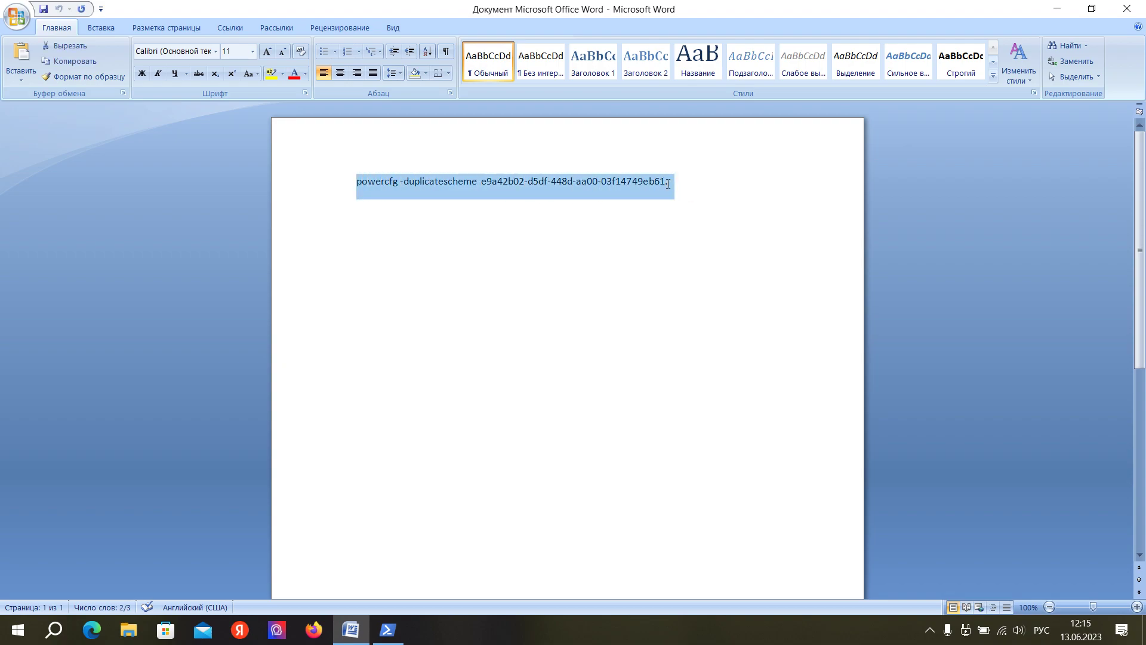
pyautogui.rightClick(668, 182)
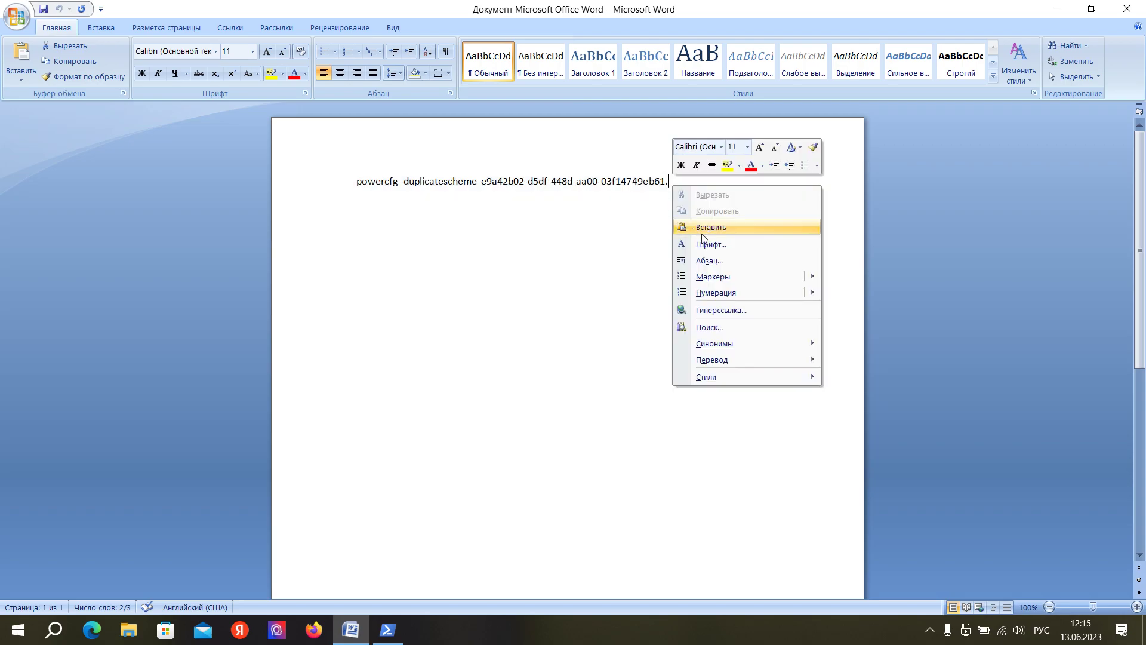
pyautogui.click(671, 181)
pyautogui.moveTo(671, 182); pyautogui.dragTo(649, 195)
pyautogui.rightClick(647, 191)
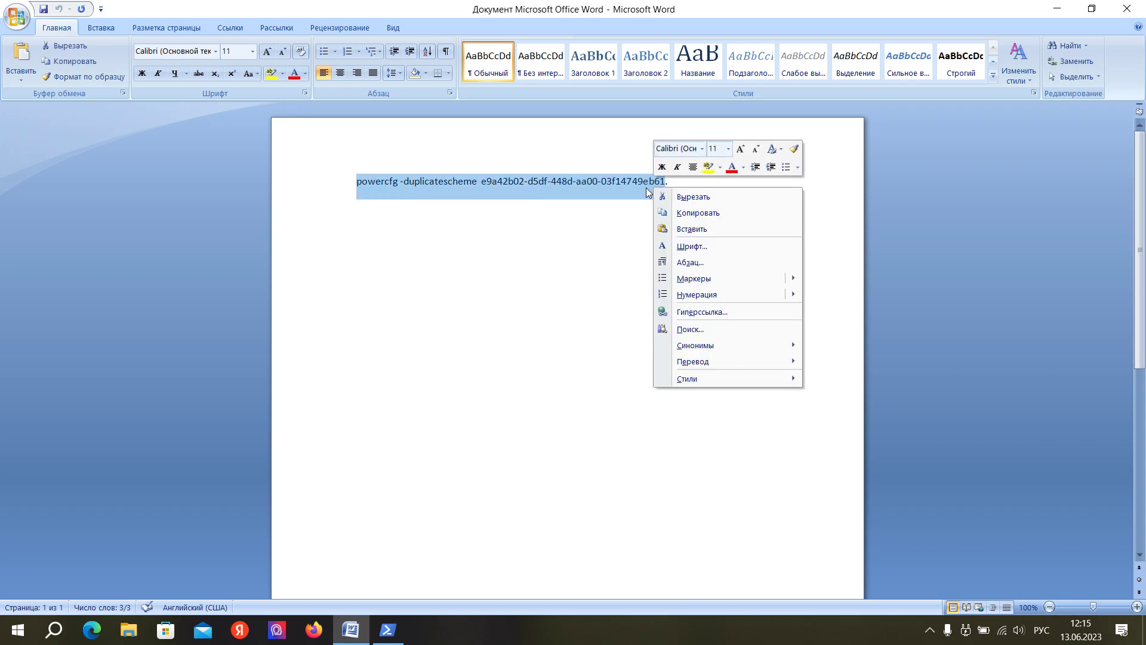
pyautogui.click(698, 212)
# - Switch to PowerShell and run "powercfg -duplicatescheme e9a42b02-d5df-448d-aa00-03f14749eb61" without the trailing period
pyautogui.click(388, 630)
pyautogui.rightClick(475, 300)
pyautogui.write('.')
pyautogui.press('Return')
pyautogui.rightClick(459, 253)
pyautogui.press('Return')
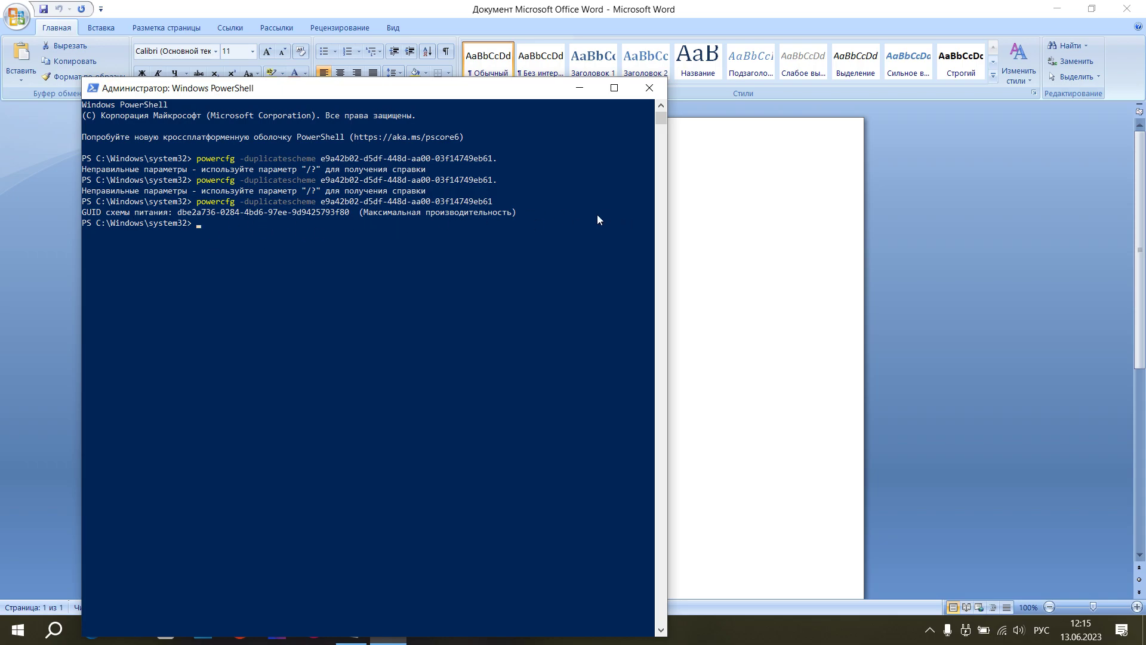
# - Close the Word document and the PowerShell window
pyautogui.click(662, 76)
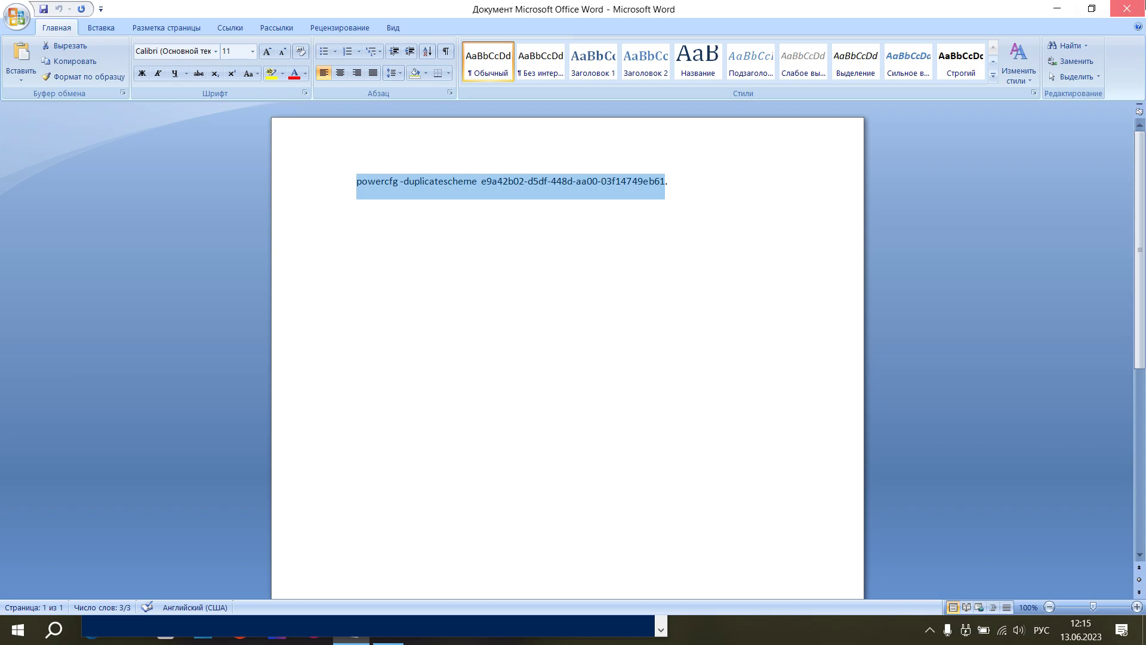
pyautogui.press('super+Down')
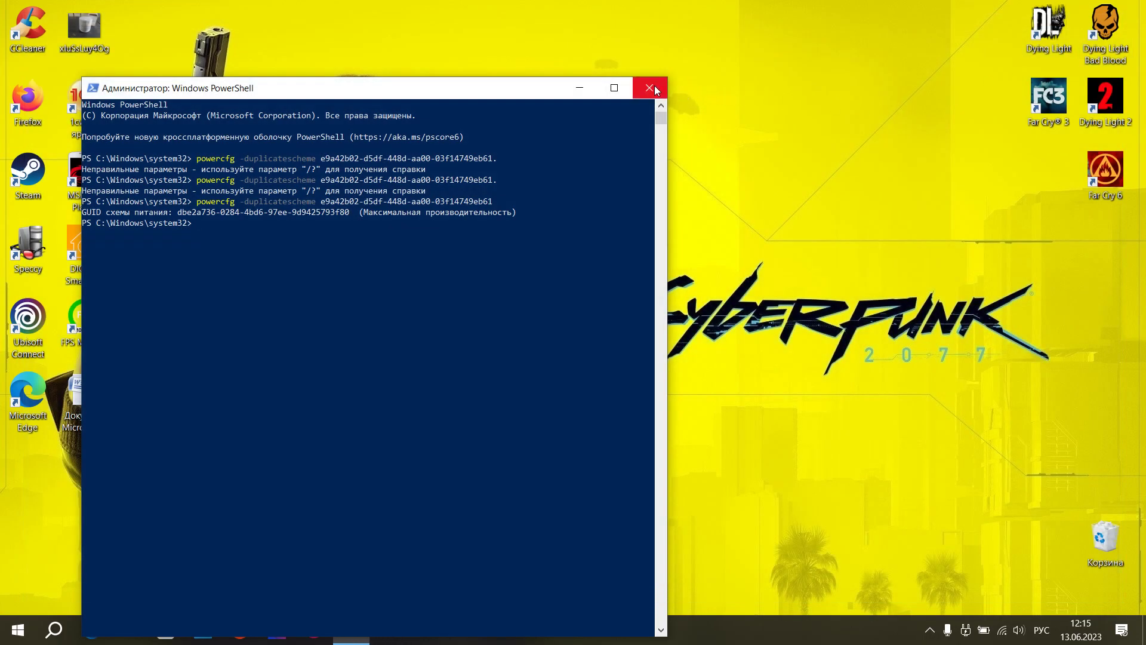
pyautogui.click(656, 91)
# - Search Windows for "пане", open Панель управления and go to Электропитание
pyautogui.click(55, 629)
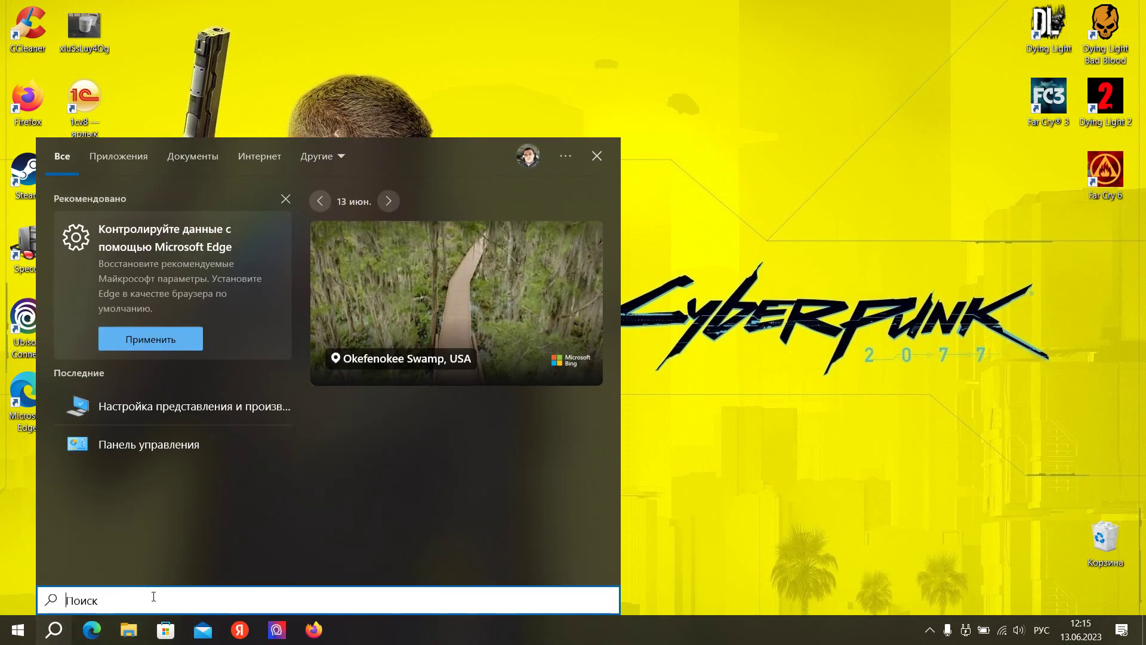
pyautogui.write('пане')
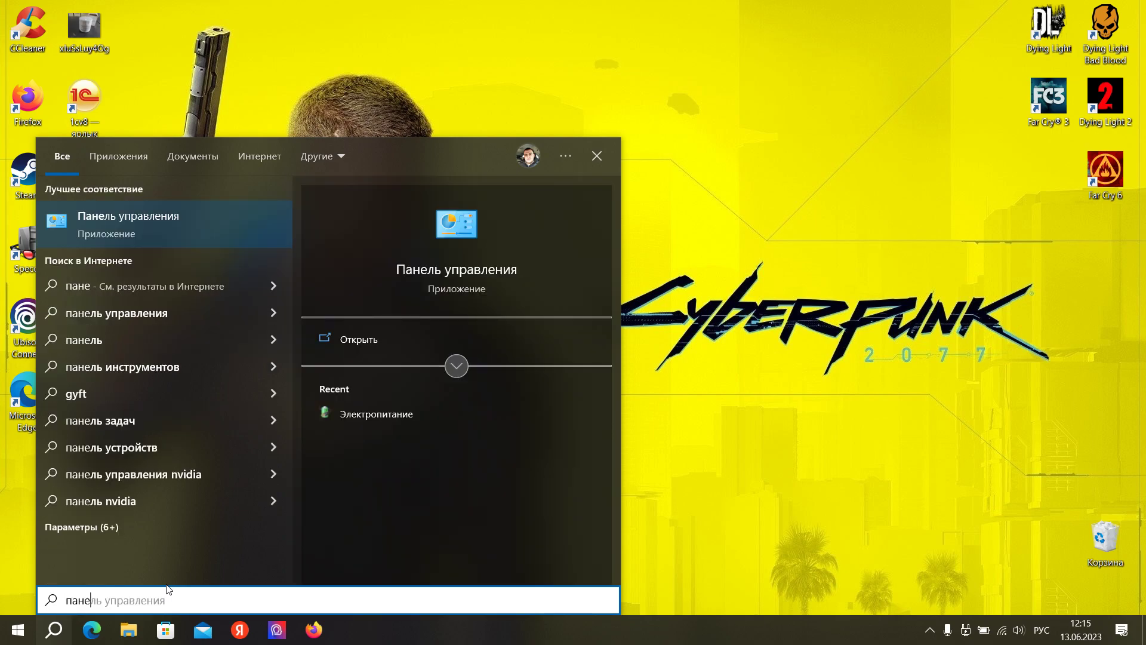
pyautogui.click(170, 223)
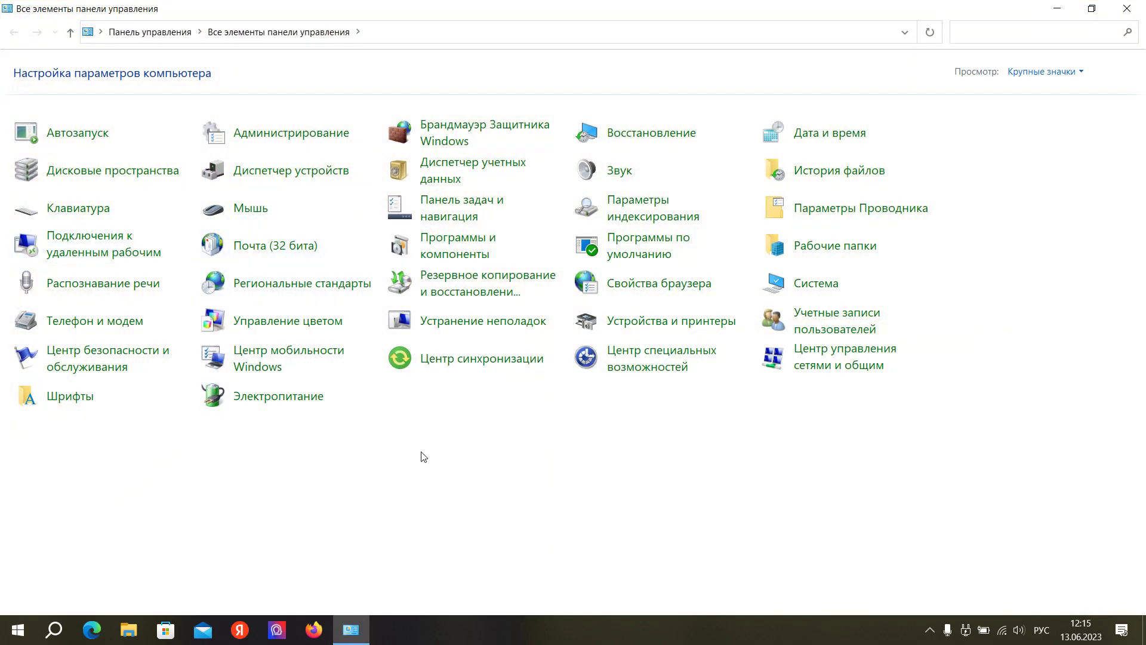
pyautogui.click(279, 399)
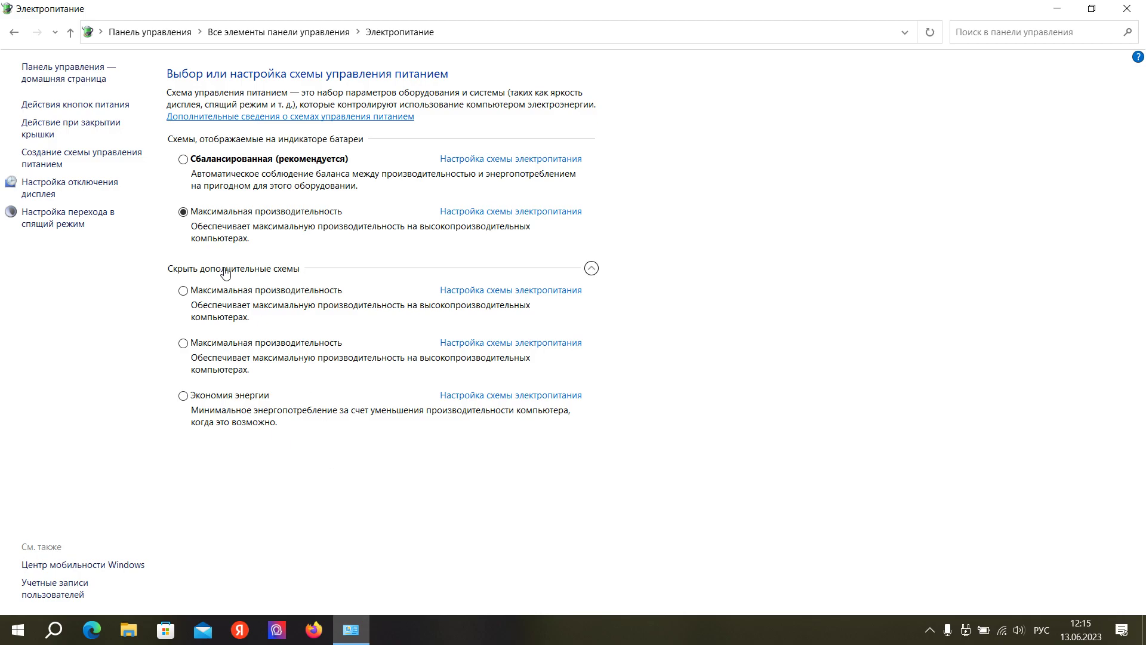
# - Select the Максимальная производительность power plan shown on the battery indicator, and close the power settings
pyautogui.click(208, 165)
pyautogui.click(250, 214)
pyautogui.click(1126, 8)
pyautogui.rightClick(569, 184)
pyautogui.rightClick(463, 203)
pyautogui.rightClick(325, 192)
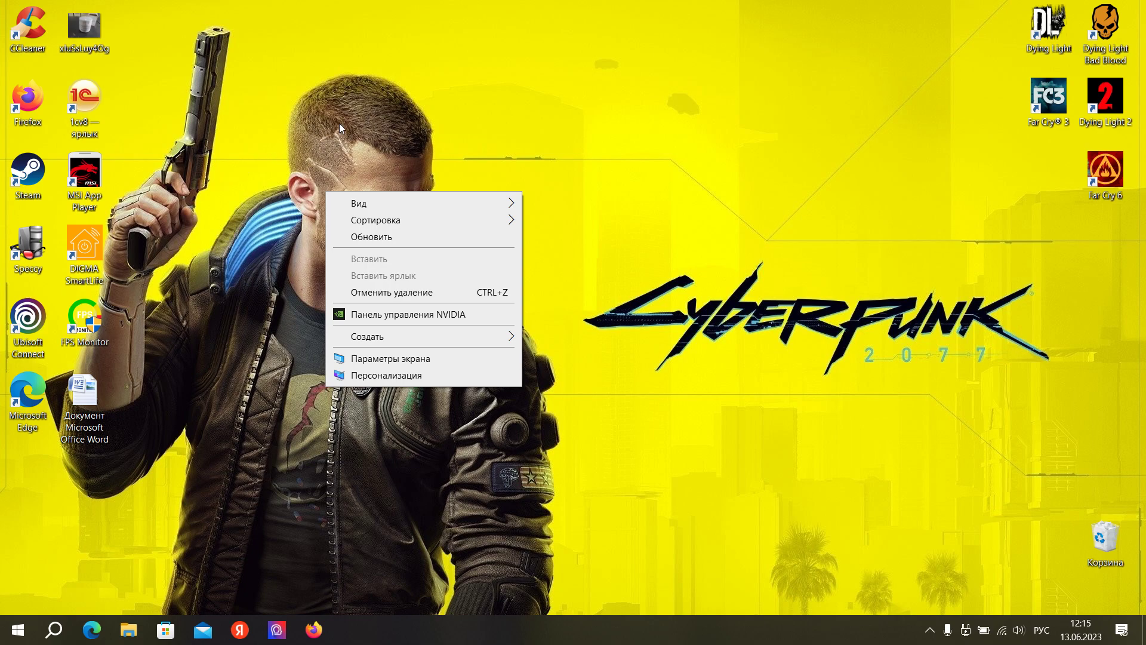
pyautogui.click(467, 124)
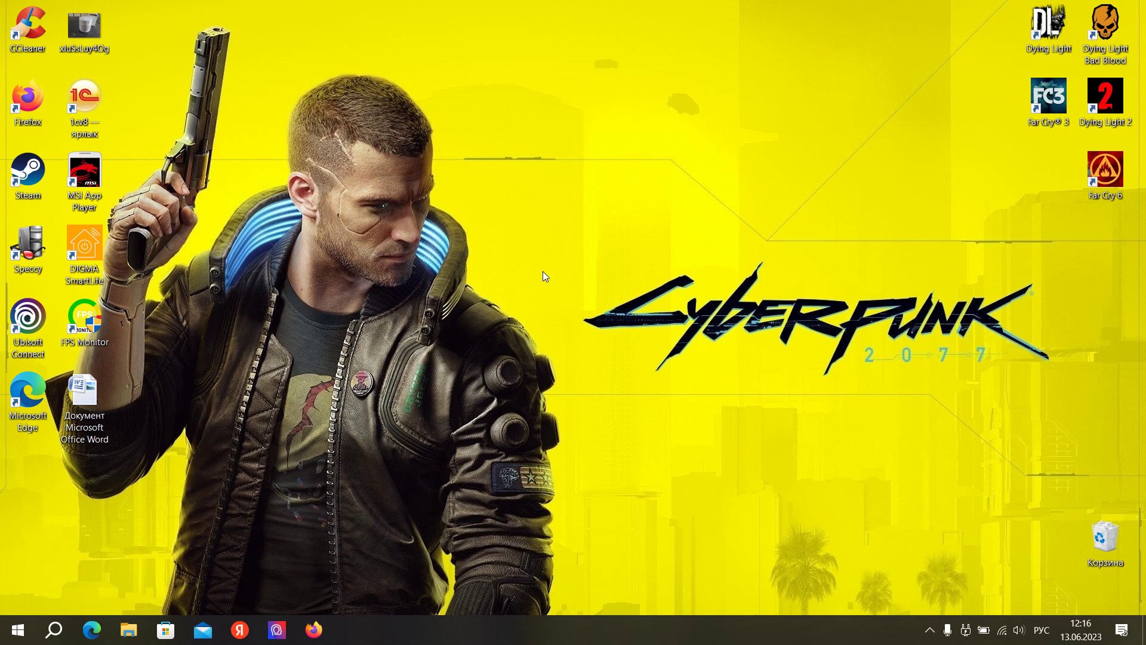
pyautogui.rightClick(548, 239)
pyautogui.click(364, 310)
# - Search Windows for "ex" and open GeForce Experience
pyautogui.click(17, 629)
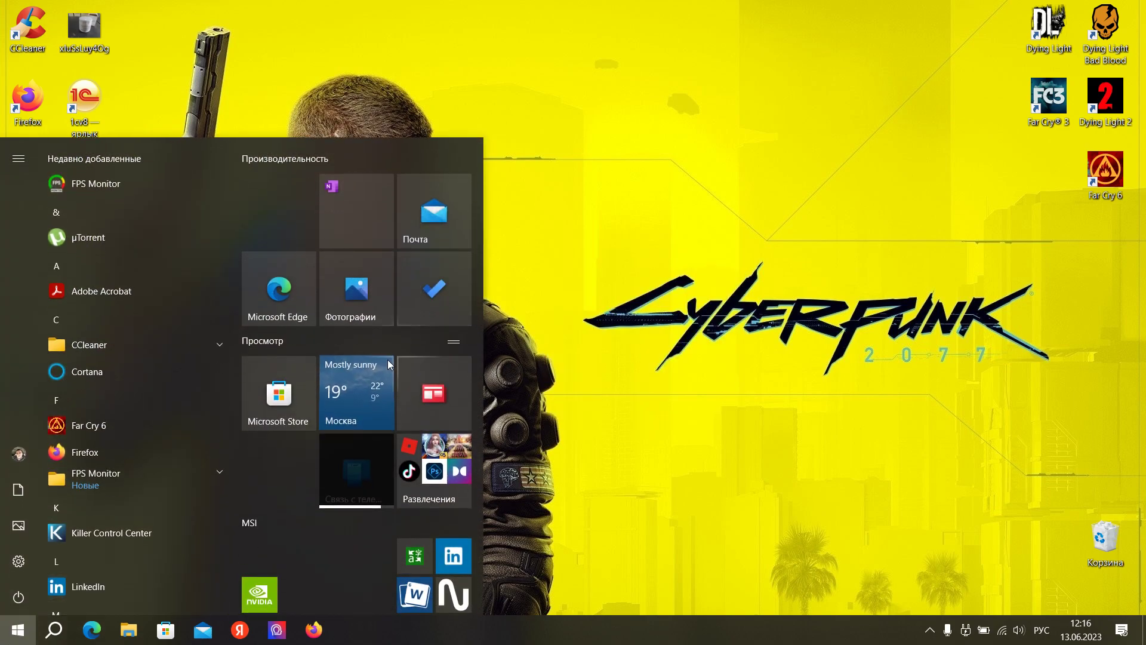
pyautogui.scroll(-3, 341, 421)
pyautogui.click(69, 639)
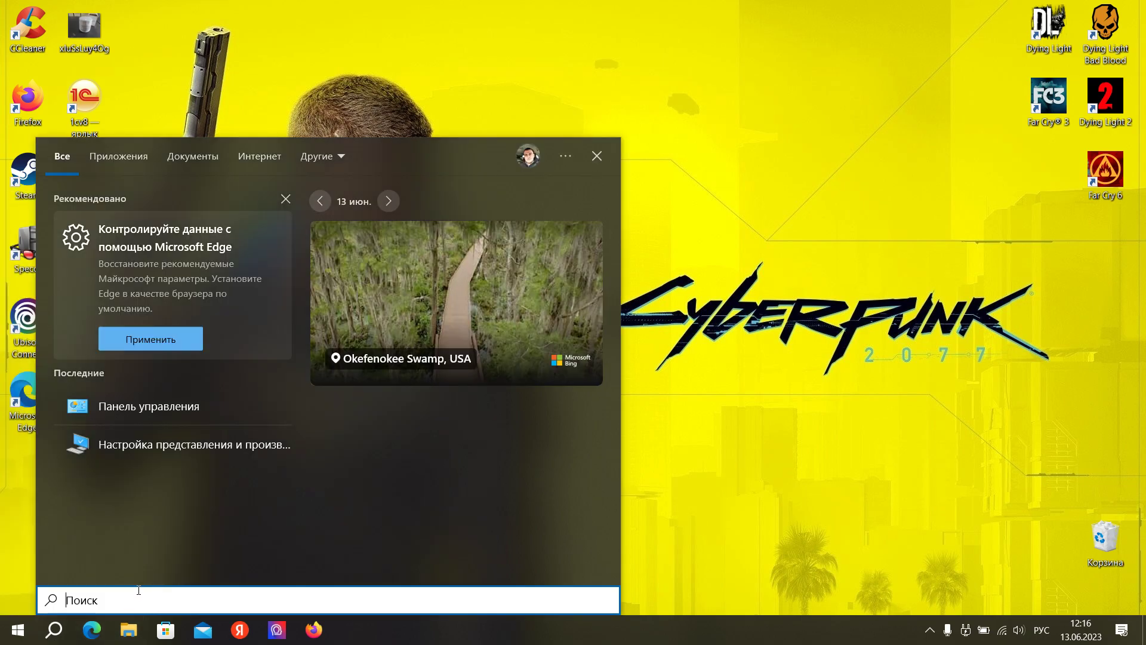
pyautogui.hotkey('alt', 'shift')
pyautogui.write('g')
pyautogui.press('BackSpace')
pyautogui.hotkey('alt', 'shift')
pyautogui.write('п')
pyautogui.press('BackSpace')
pyautogui.hotkey('alt', 'shift')
pyautogui.write('ex')
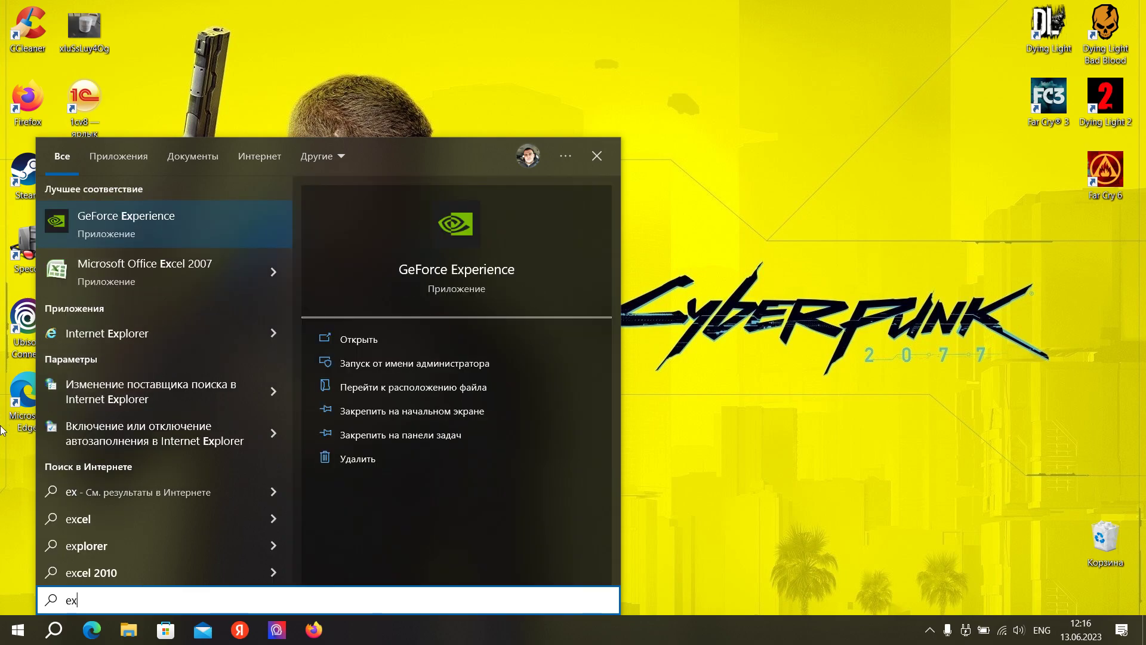
pyautogui.click(203, 217)
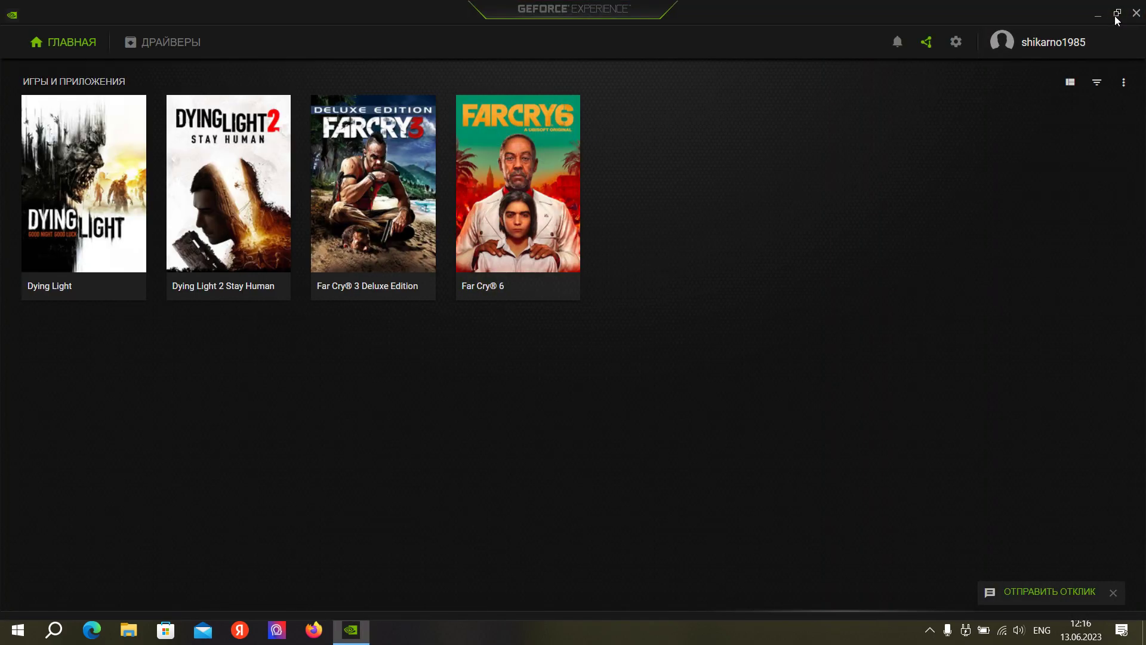
# - Check the GeForce Game Ready driver page and review the general settings, including image scaling, Whisper Mode and Battery Boost
pyautogui.click(179, 43)
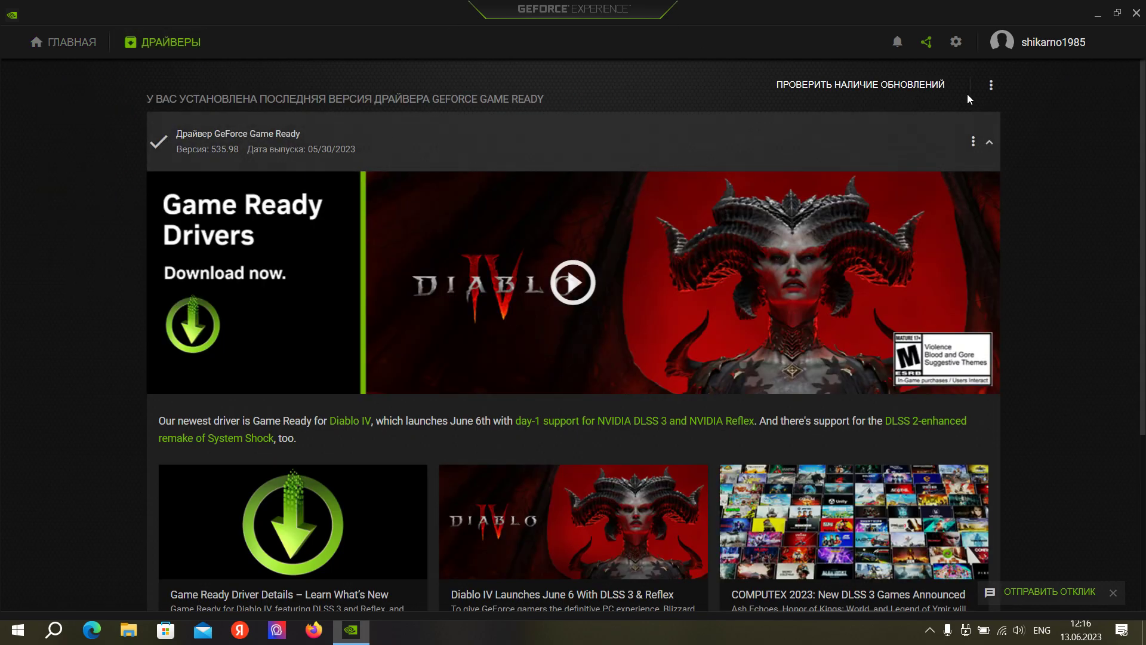
pyautogui.click(956, 42)
pyautogui.click(82, 94)
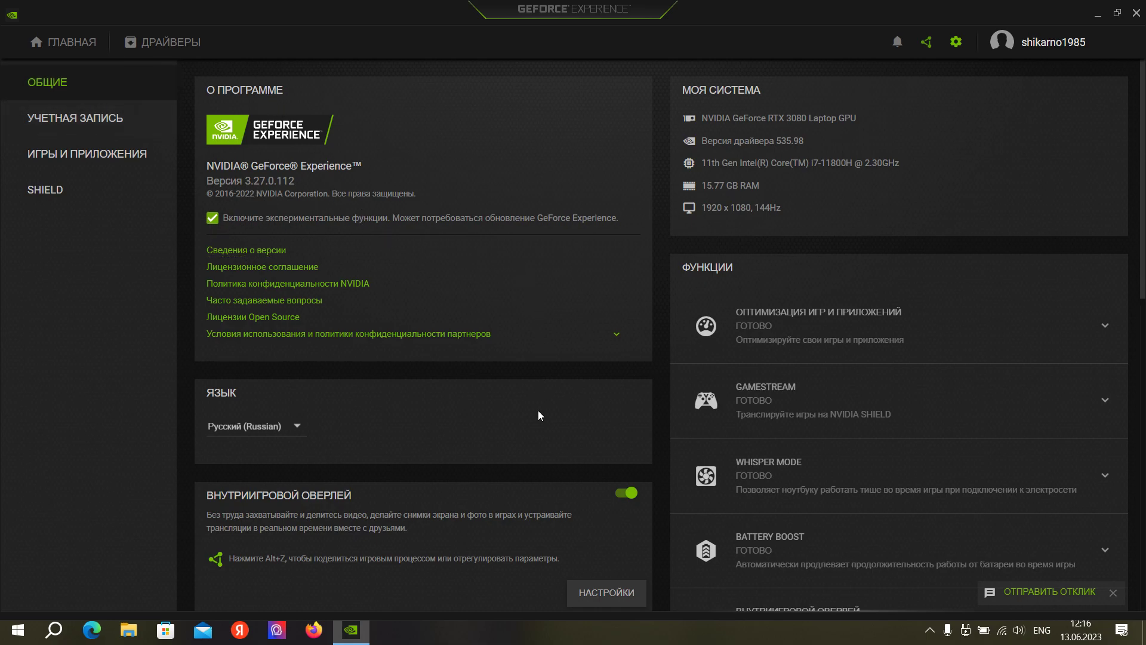
pyautogui.scroll(-7, 538, 399)
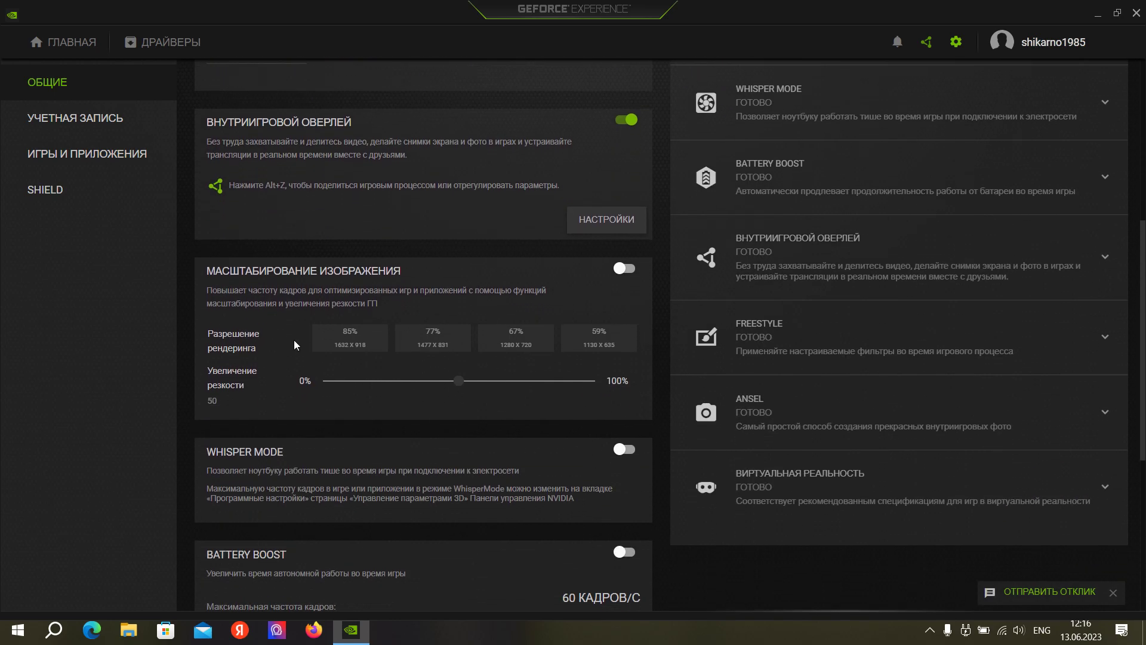
pyautogui.scroll(-1, 621, 286)
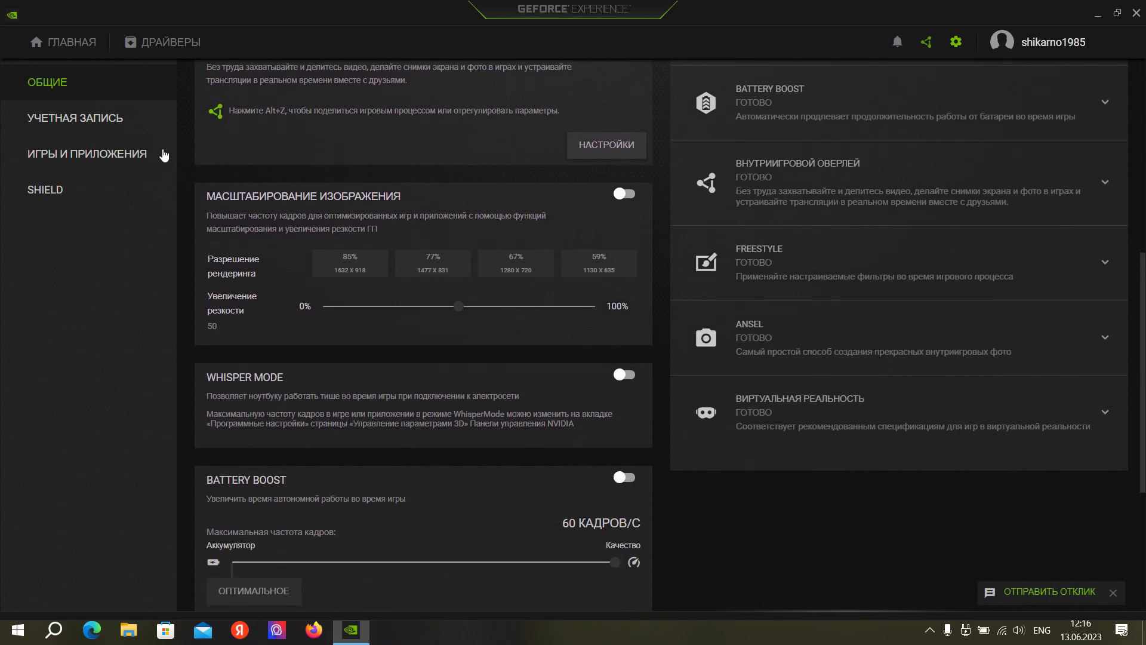
# - Review the account, games and applications, and SHIELD settings, and return to the desktop
pyautogui.click(109, 117)
pyautogui.click(100, 156)
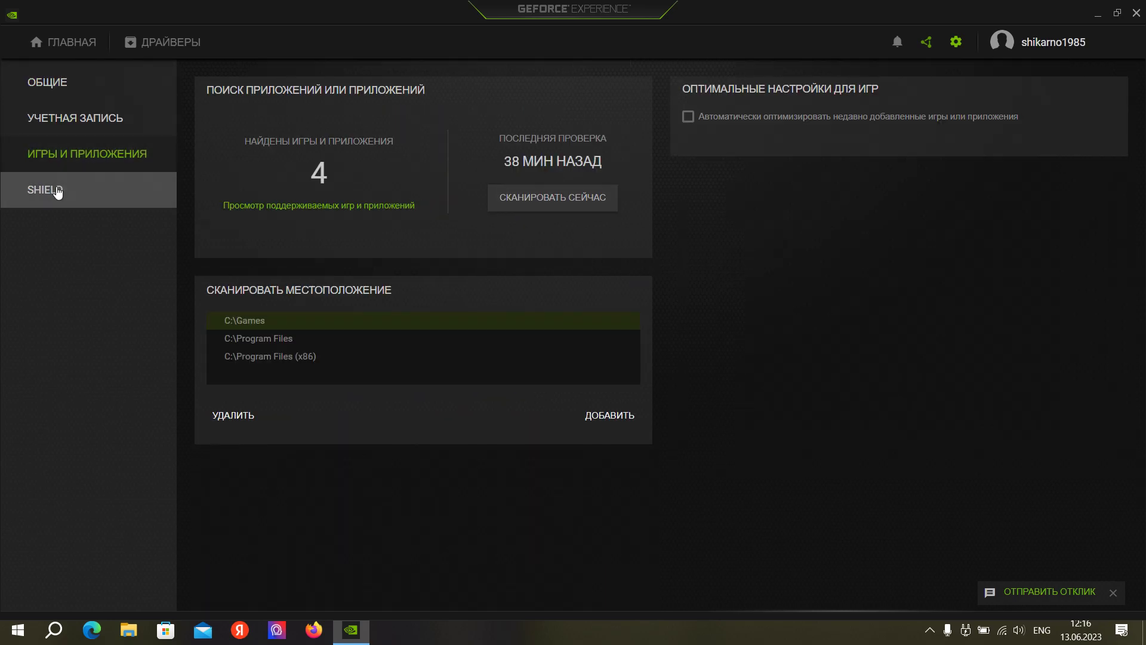
pyautogui.click(56, 189)
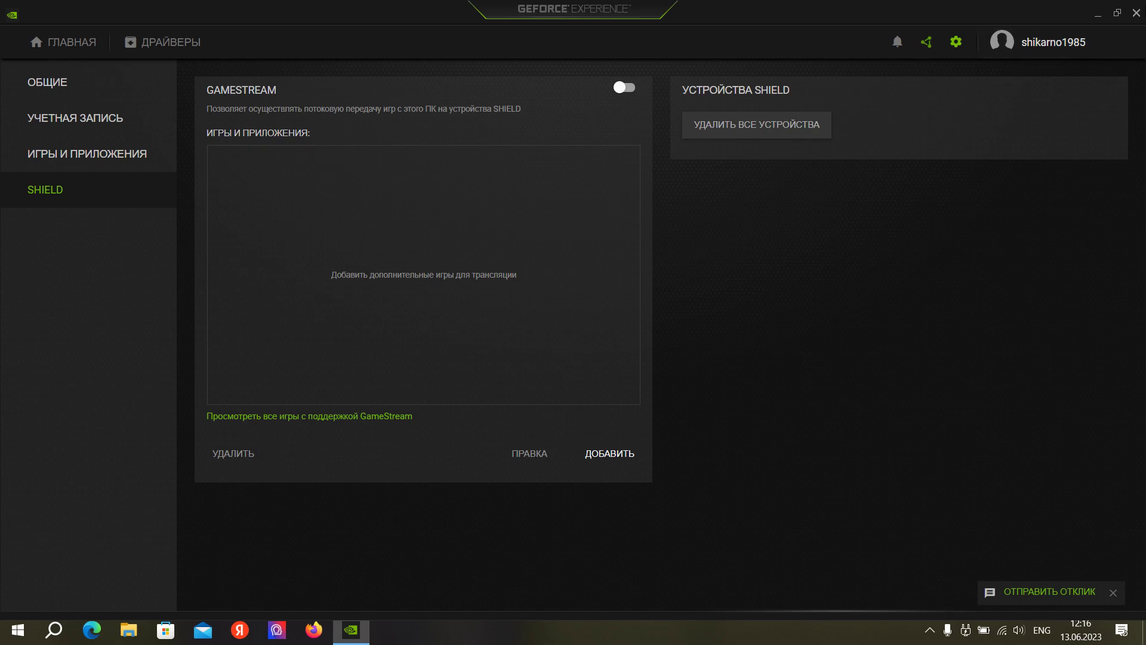
pyautogui.click(1091, 16)
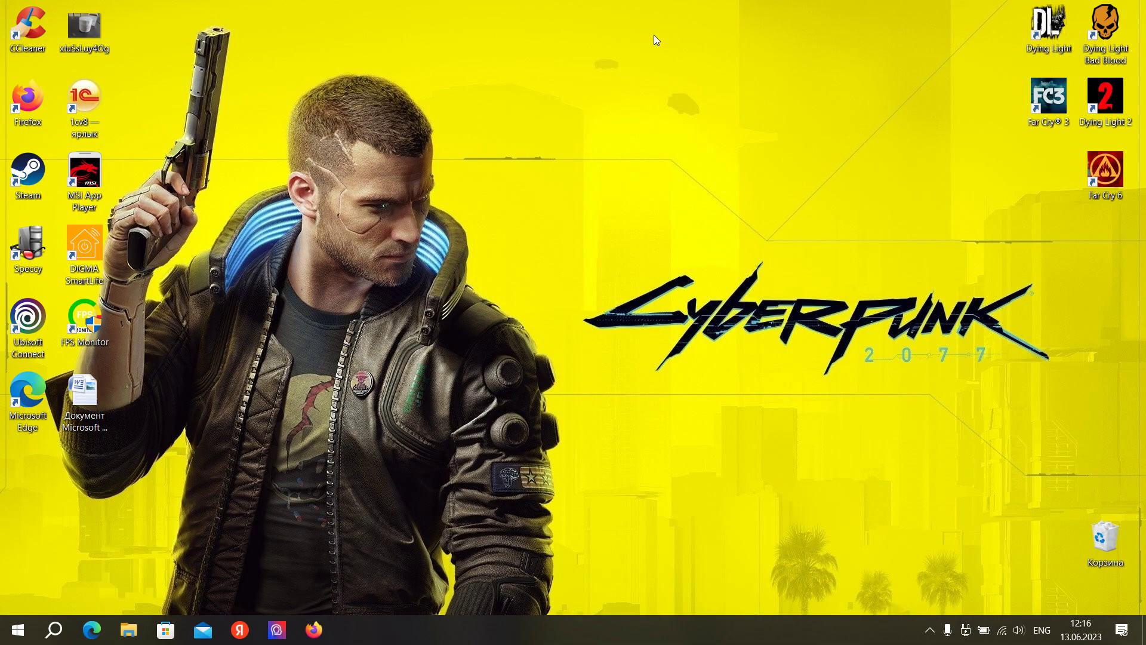
# - Bring up the GeForce Experience in-game overlay and check whether ПРЯМАЯ трансляция is switched off in its settings
pyautogui.hotkey('alt', 'z')
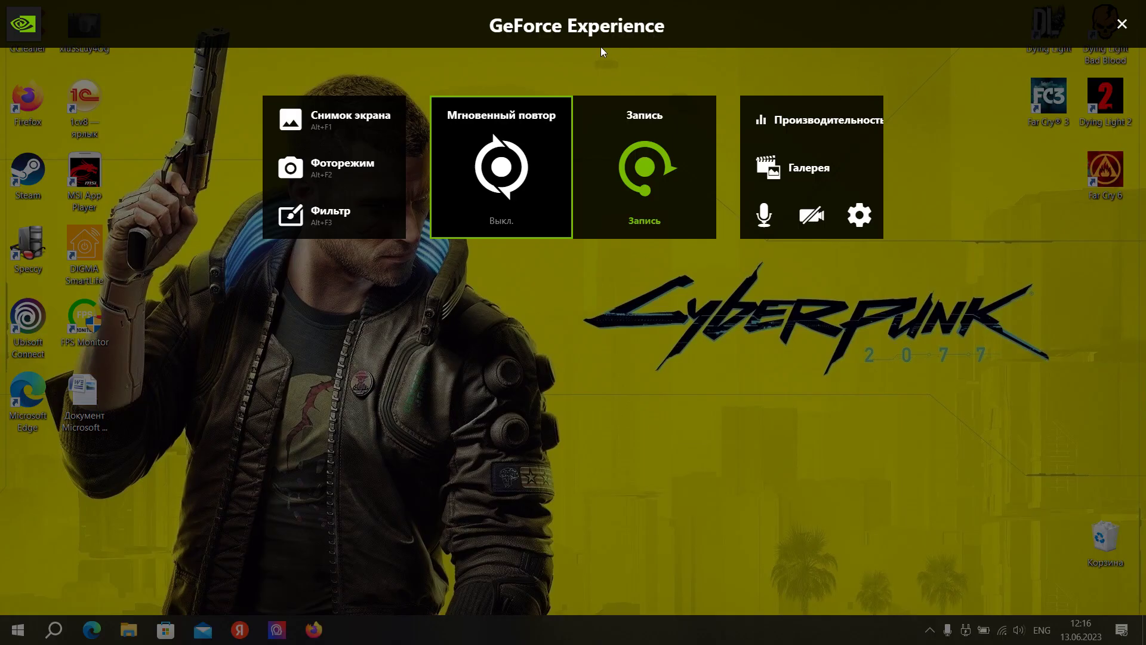
pyautogui.click(865, 216)
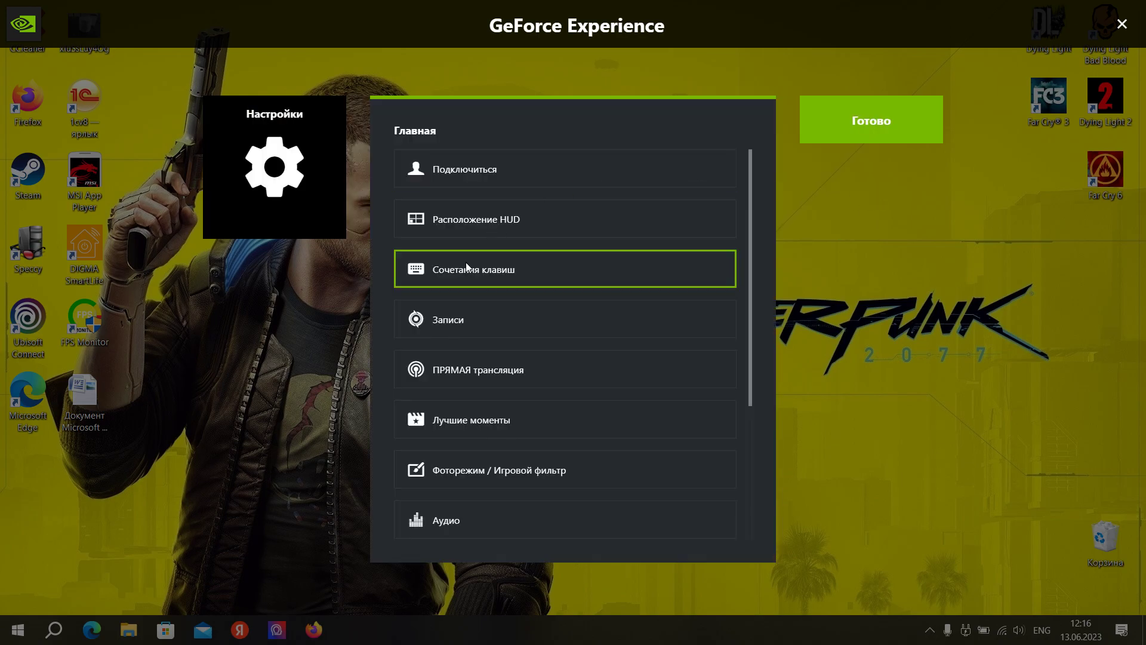
pyautogui.click(571, 371)
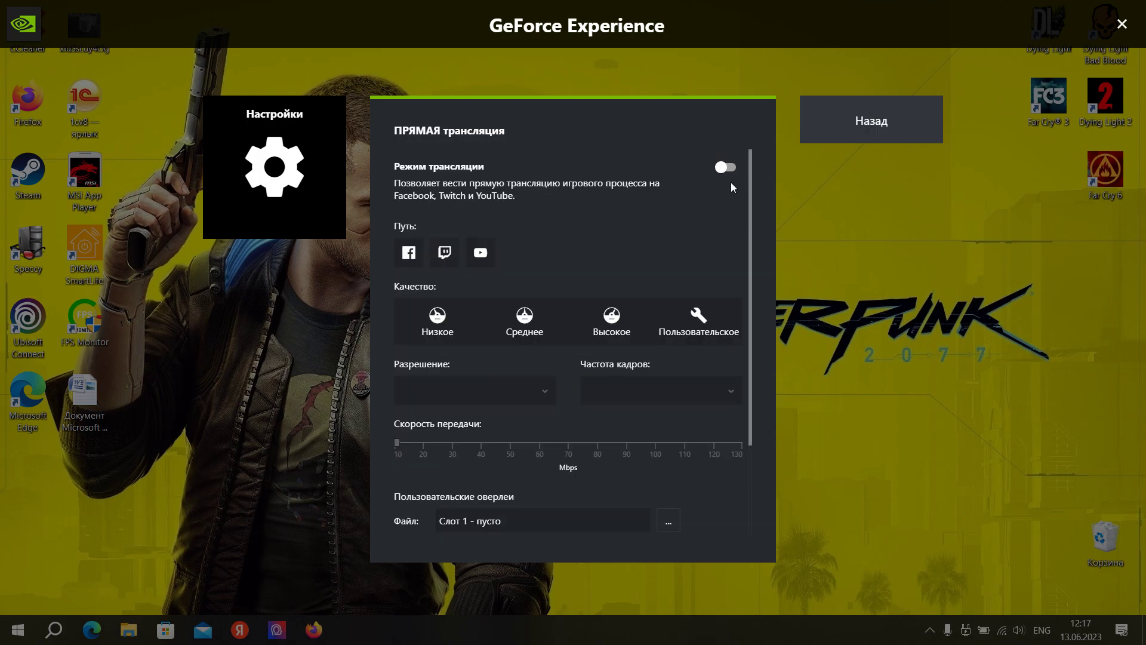
pyautogui.click(858, 122)
# - Check the overlay's Лучшие моменты and Фоторежим / Игровой фильтр settings, and close the overlay
pyautogui.click(721, 426)
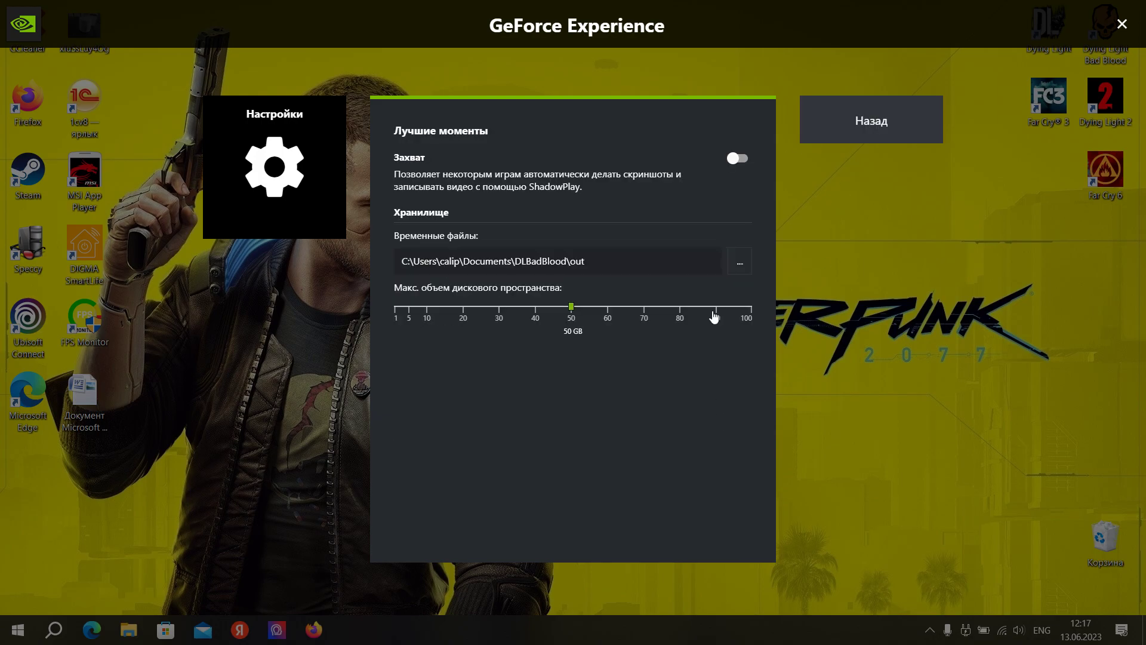
pyautogui.click(893, 123)
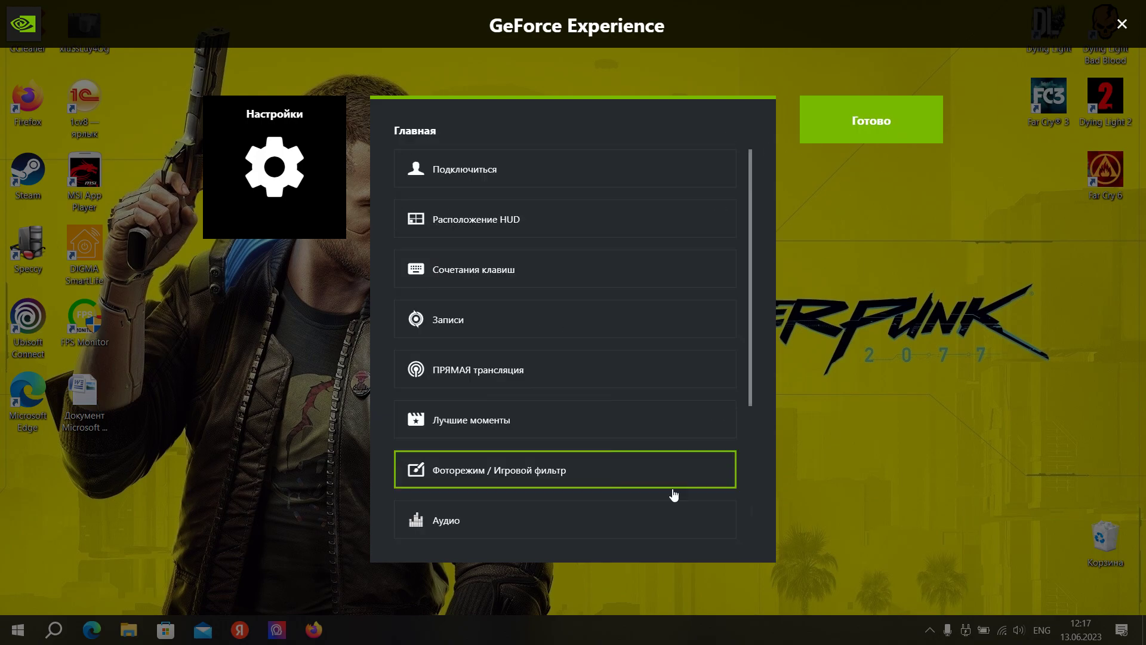
pyautogui.click(704, 473)
pyautogui.click(844, 126)
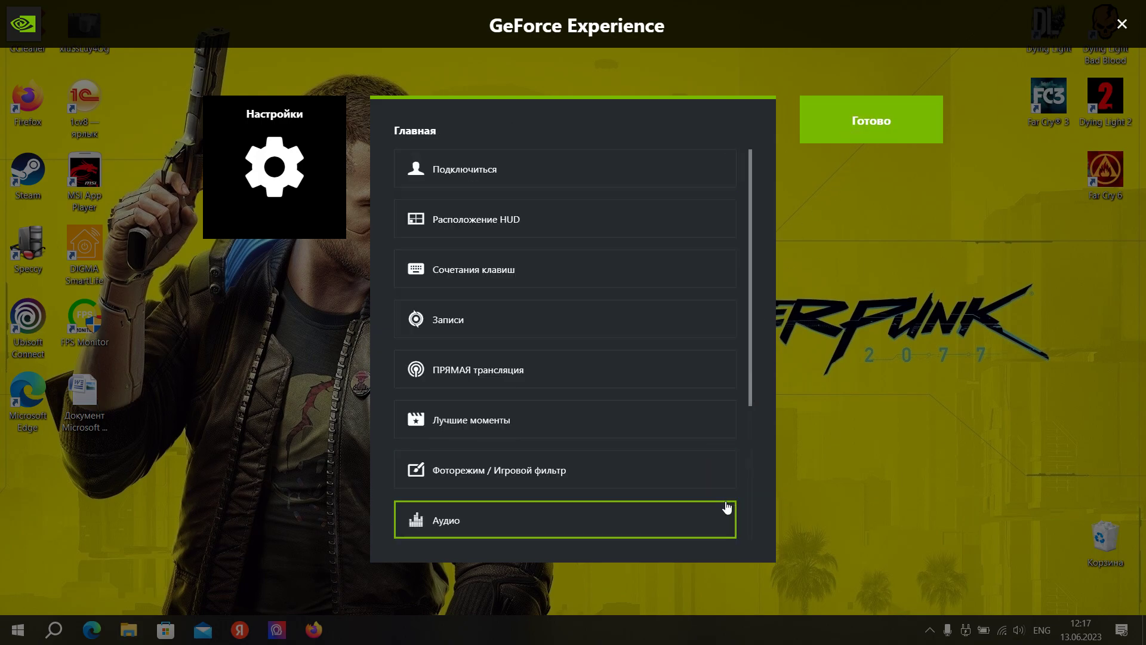
pyautogui.click(865, 128)
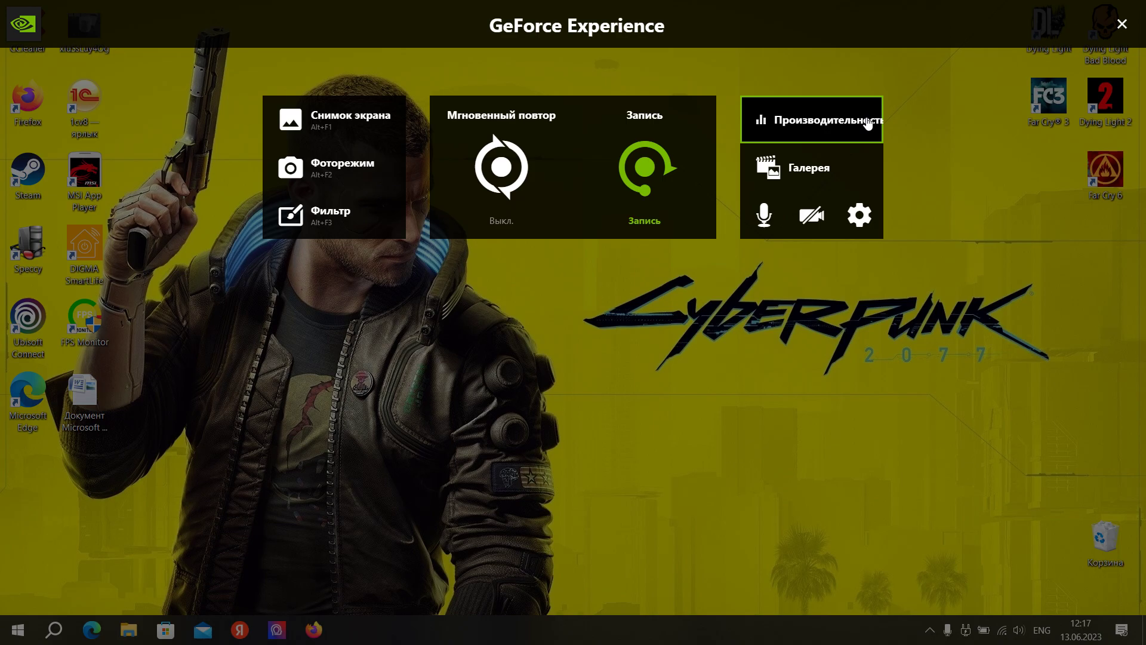
pyautogui.click(1122, 25)
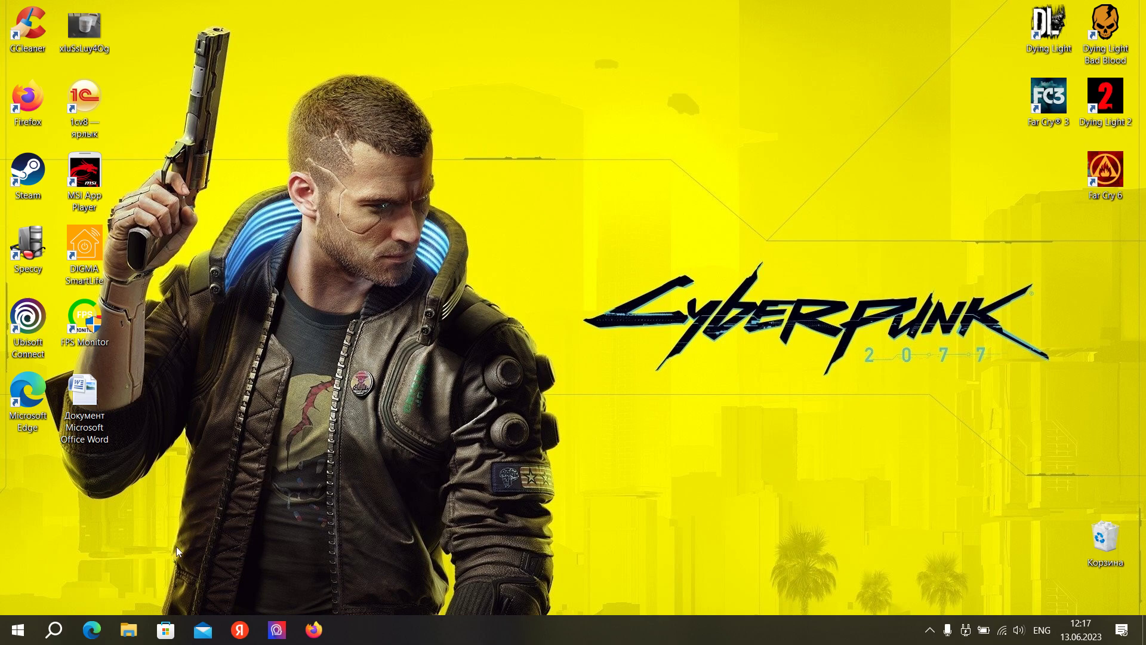
# - Open Панель управления NVIDIA from the desktop and review the video colour and video image settings
pyautogui.rightClick(489, 316)
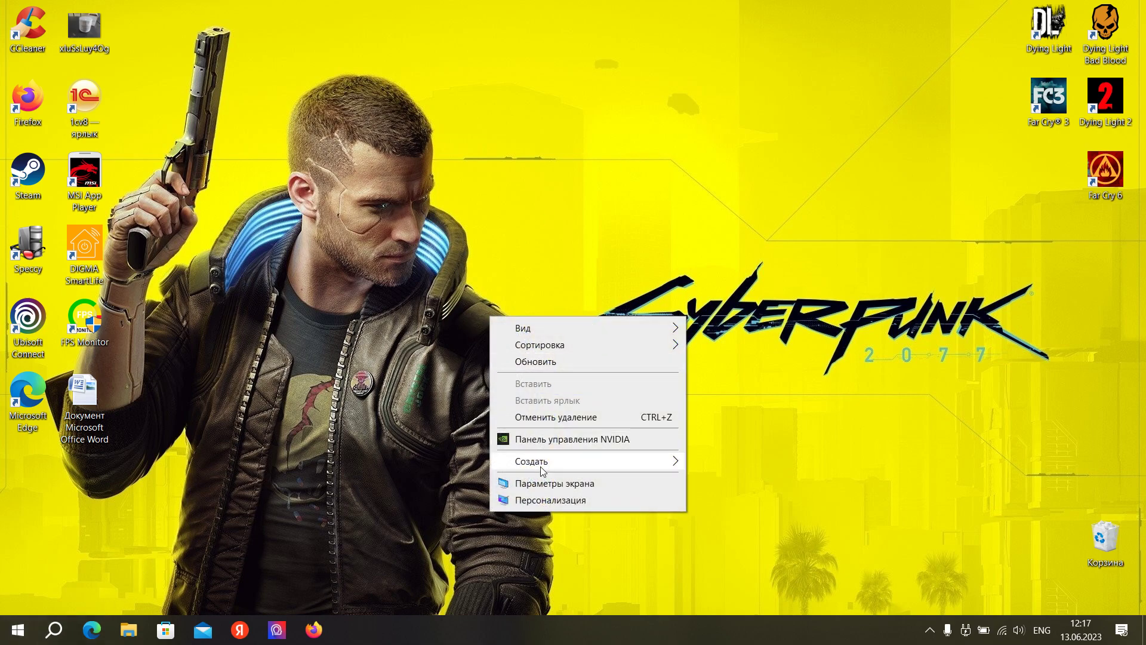
pyautogui.click(555, 440)
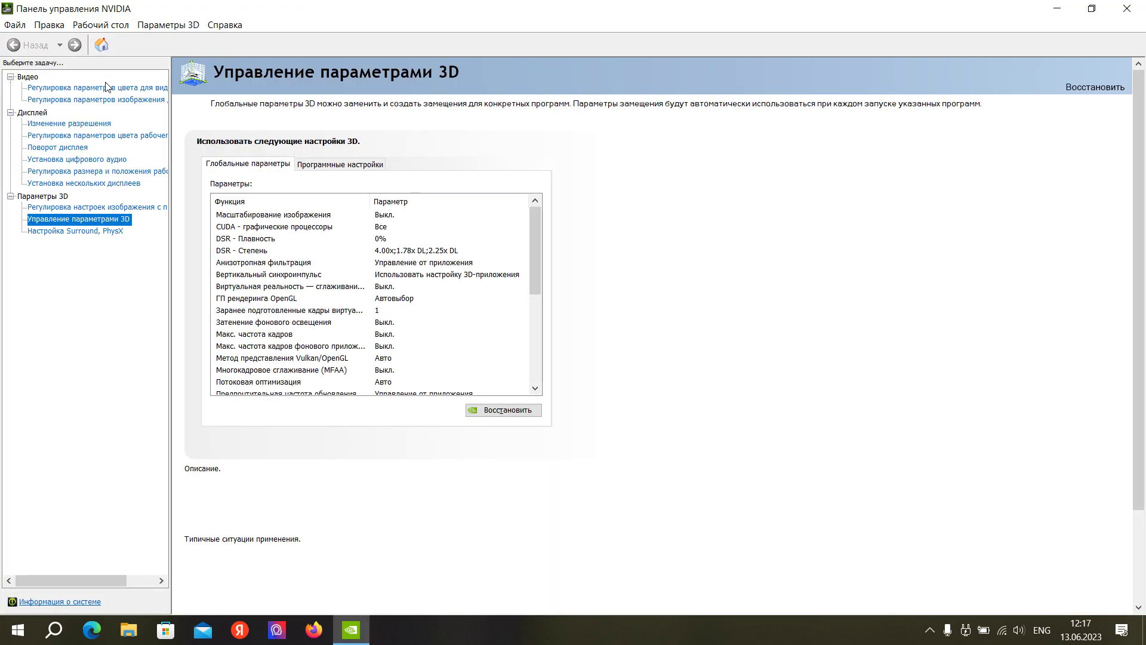
pyautogui.click(111, 89)
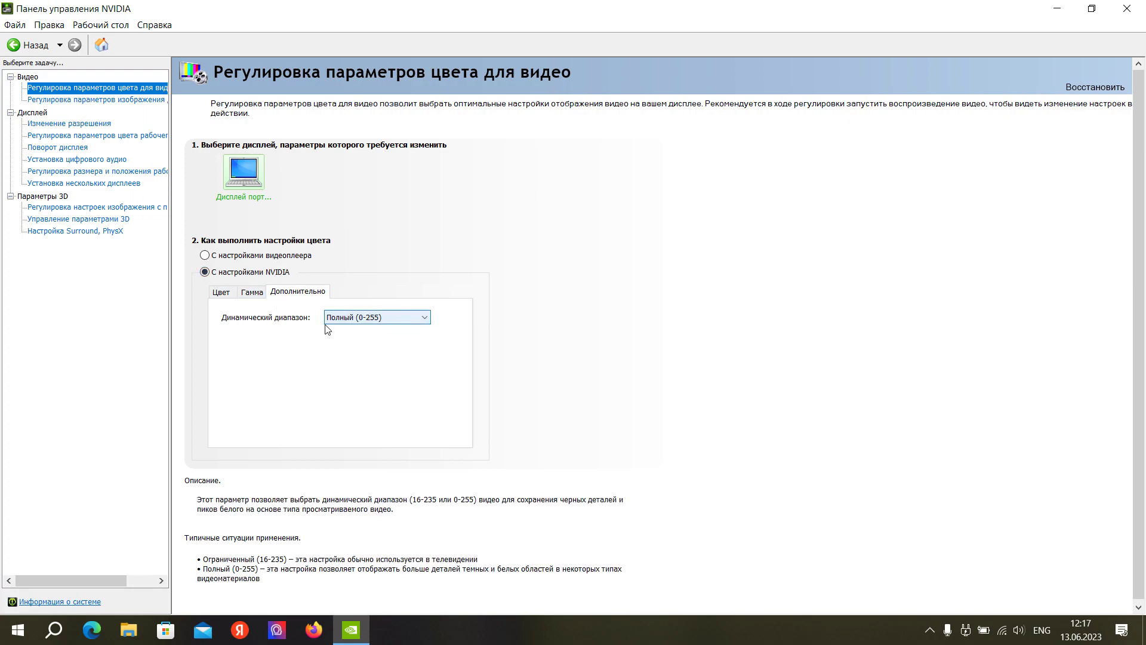
pyautogui.click(141, 99)
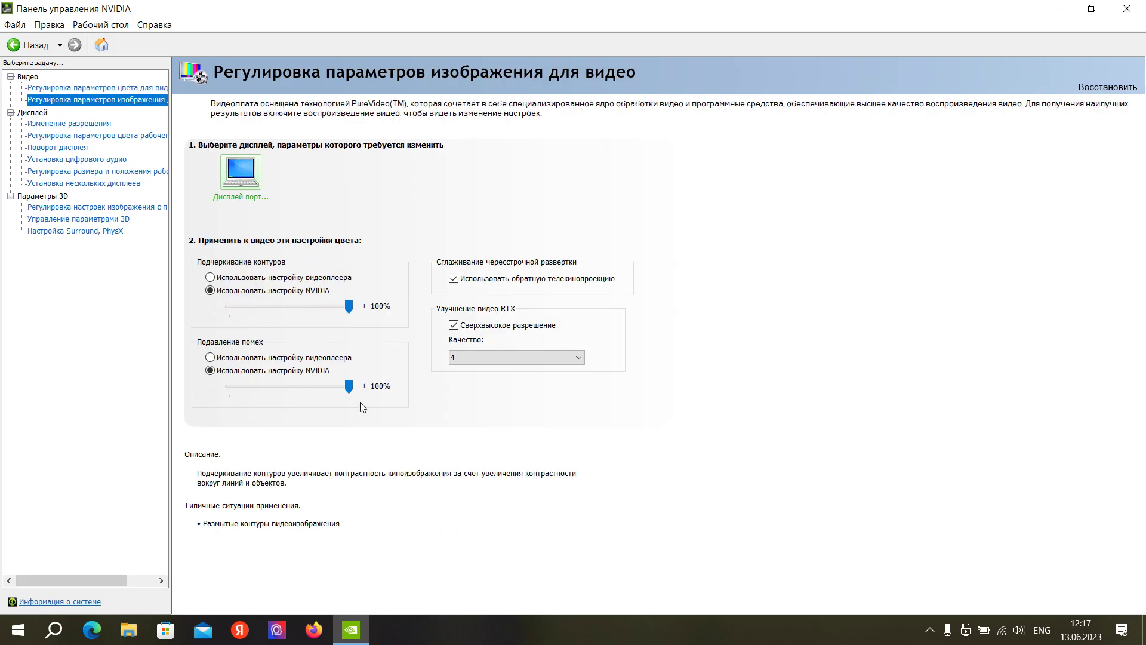
# - Under Изменение разрешения, select the native 1920 × 1080 resolution with a 144 Гц refresh rate
pyautogui.click(84, 125)
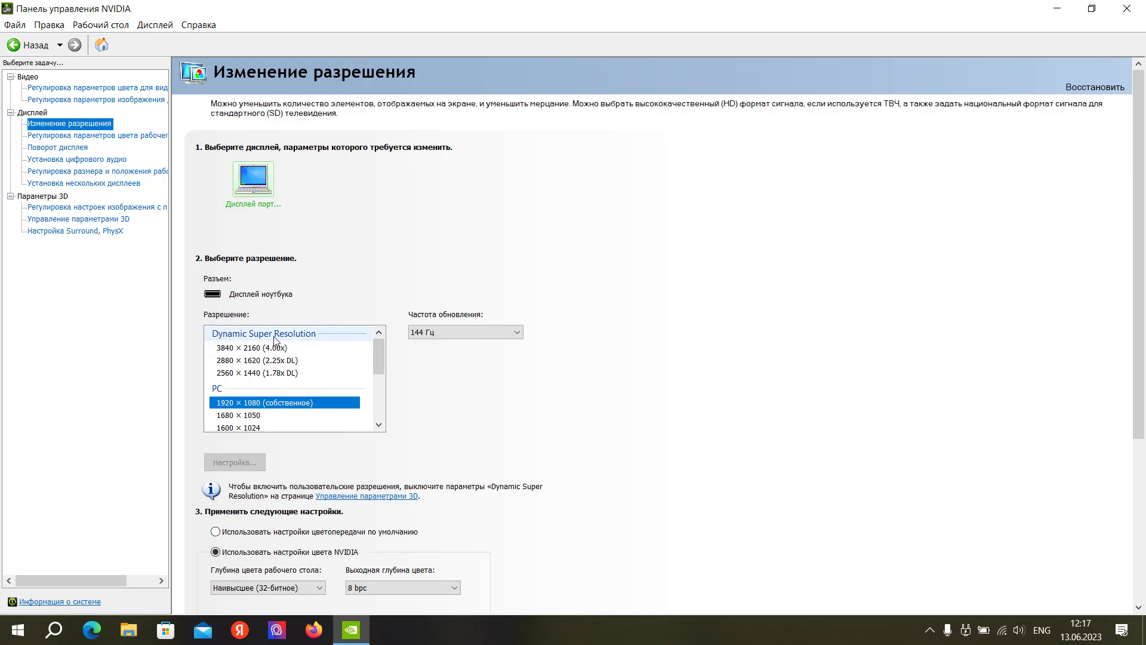
pyautogui.scroll(-2, 223, 355)
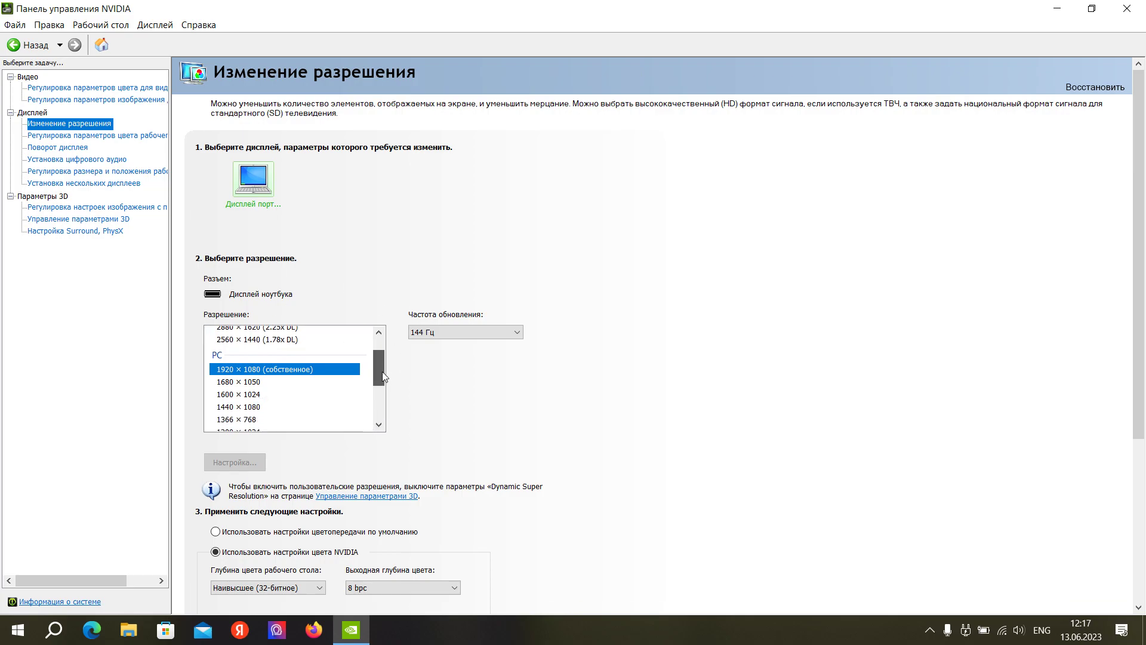
pyautogui.click(219, 359)
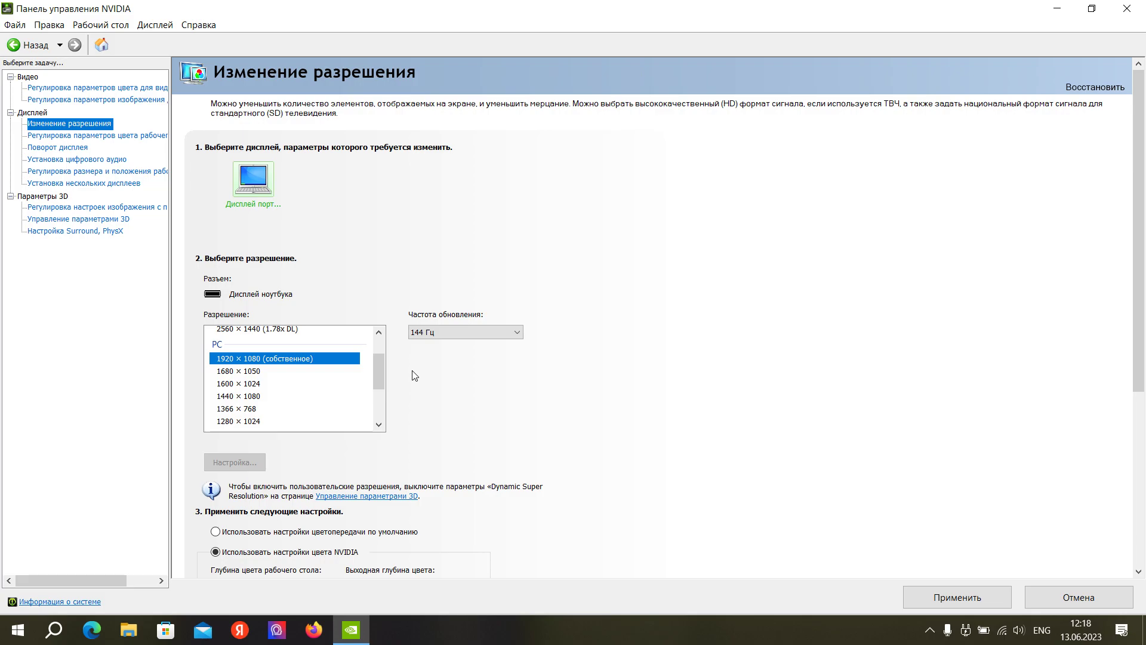
pyautogui.click(517, 332)
pyautogui.click(487, 346)
pyautogui.scroll(-3, 616, 340)
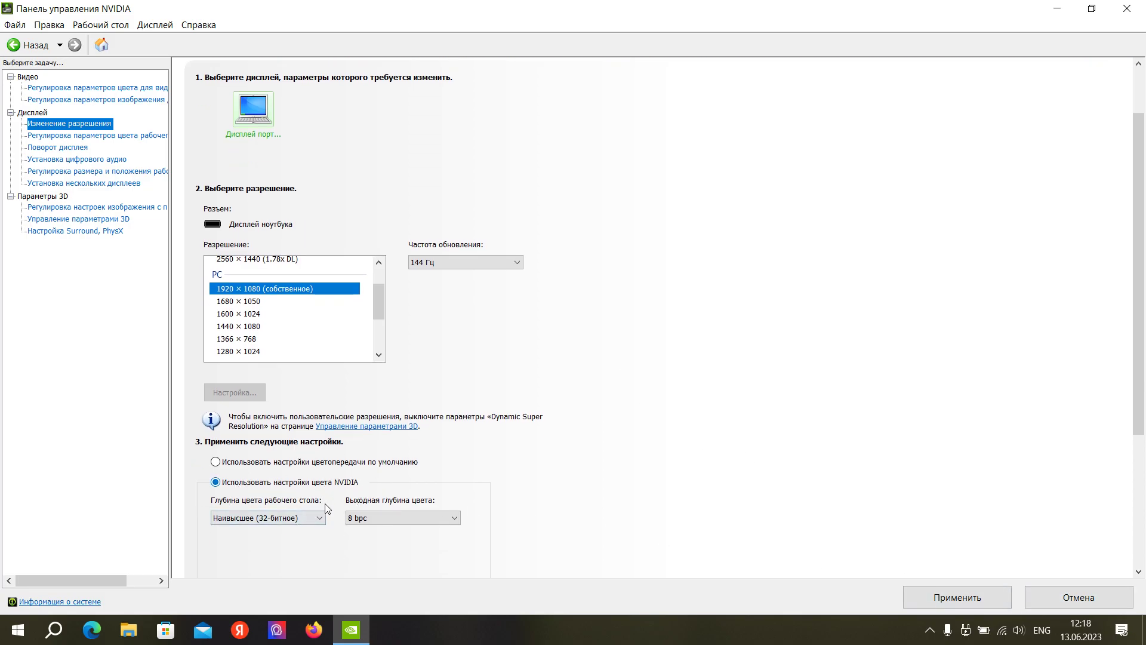
# - Review the desktop colour and display rotation pages, and try to go to Установка цифрового аудио
pyautogui.click(114, 135)
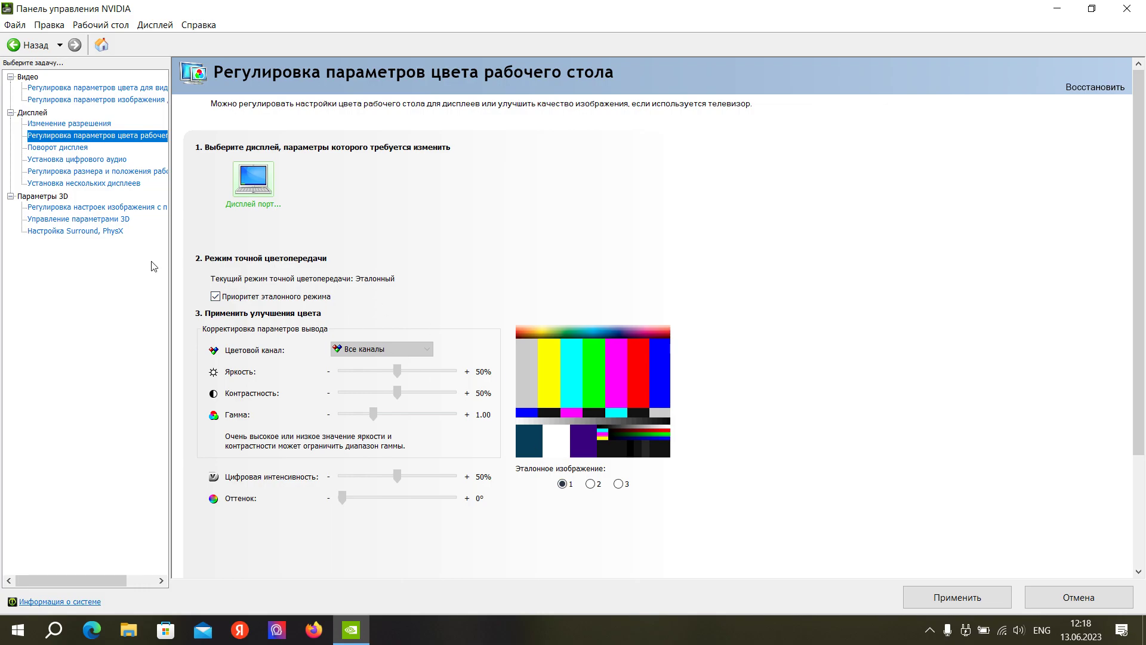
pyautogui.click(36, 148)
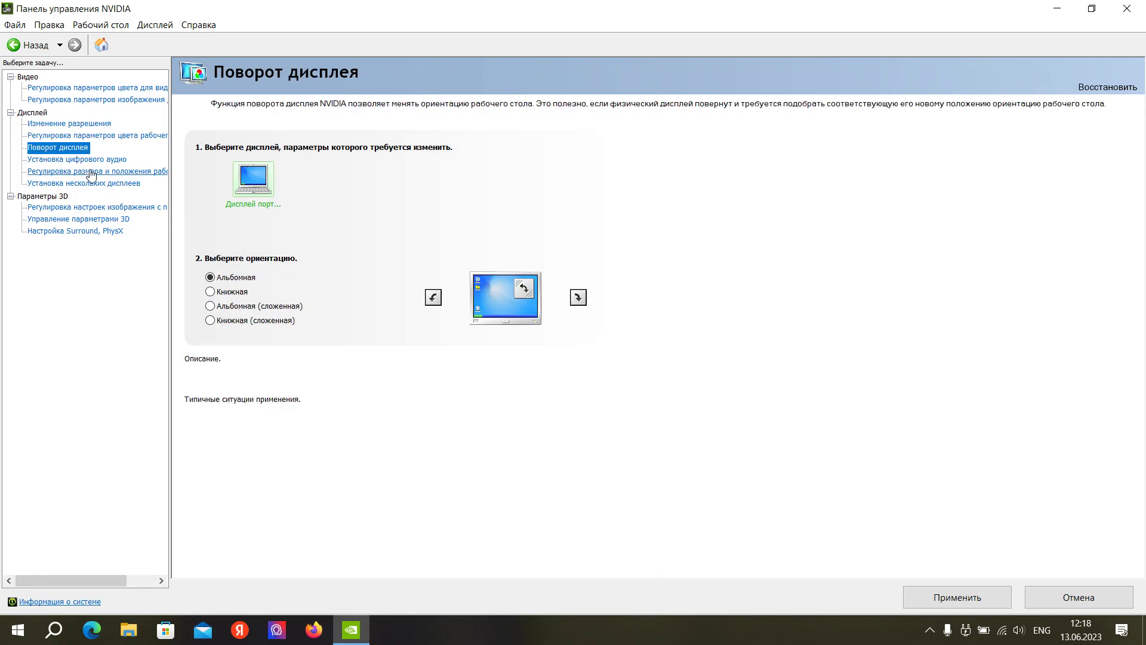
pyautogui.click(77, 159)
pyautogui.click(557, 358)
pyautogui.click(622, 339)
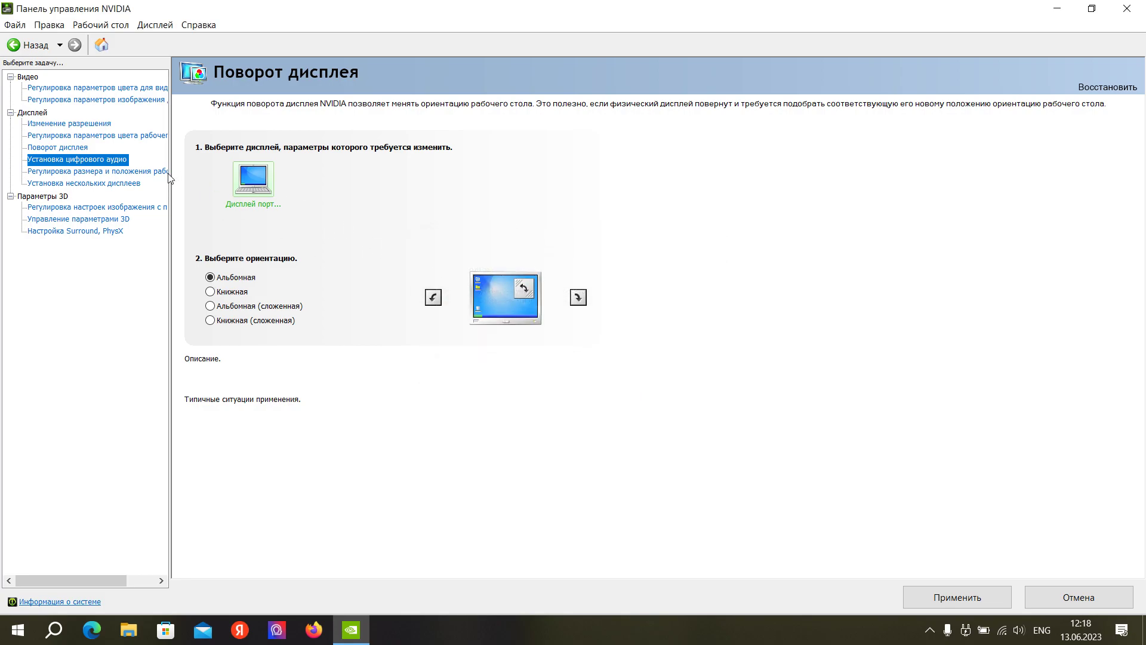
# - Review the desktop size and position, multiple displays, and image settings with preview pages
pyautogui.click(117, 173)
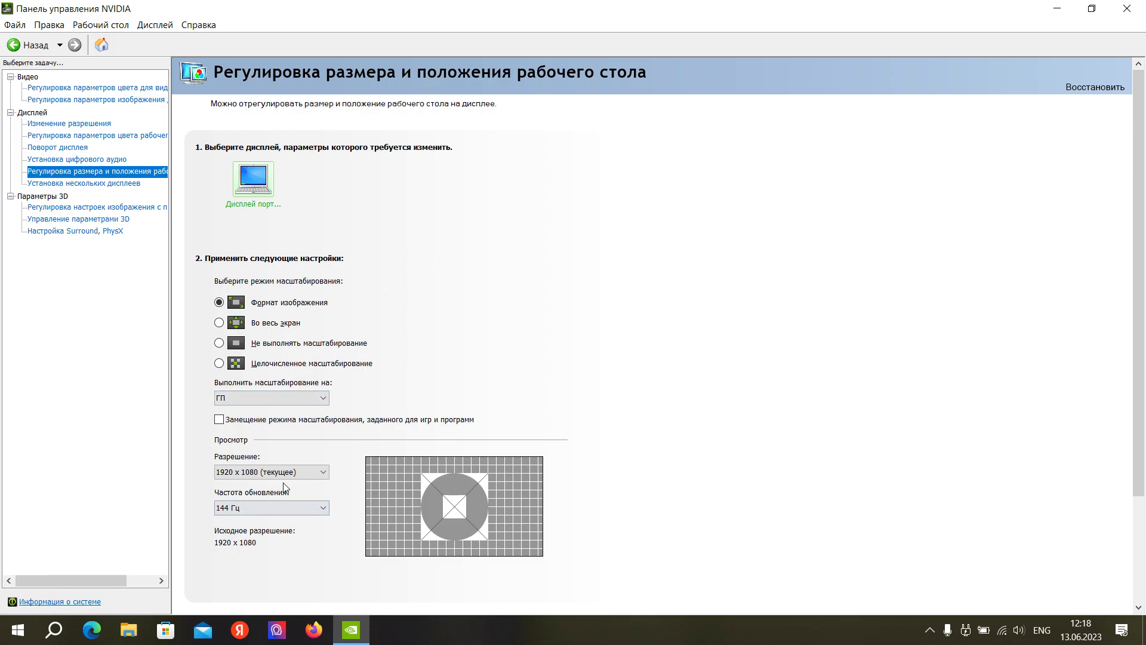
pyautogui.click(107, 184)
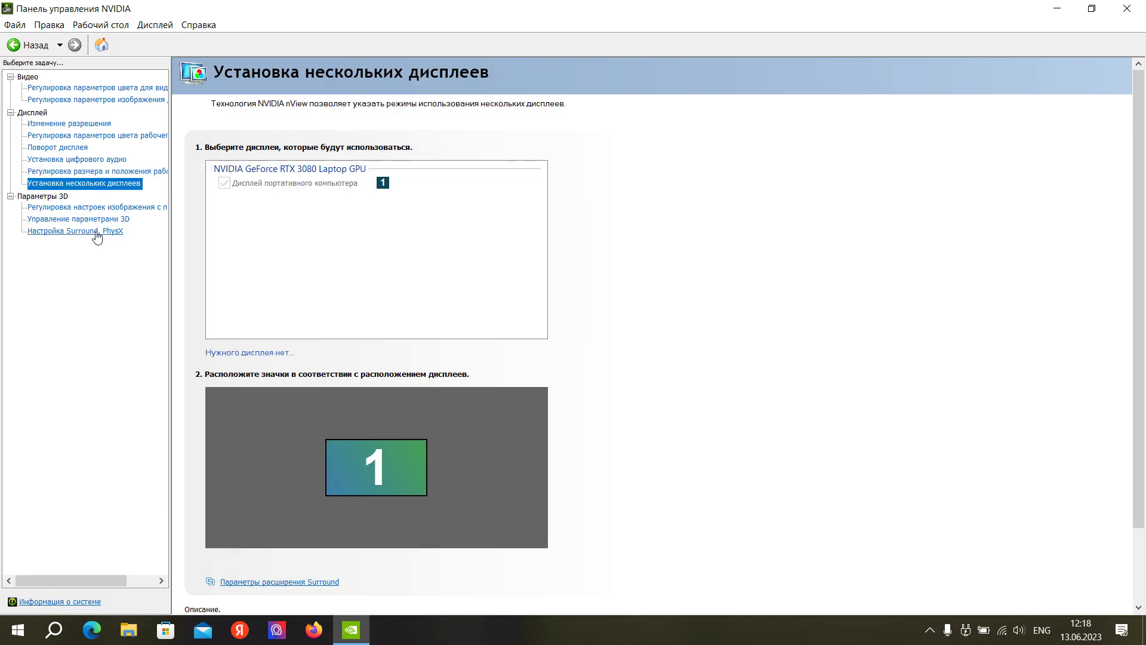
pyautogui.click(96, 207)
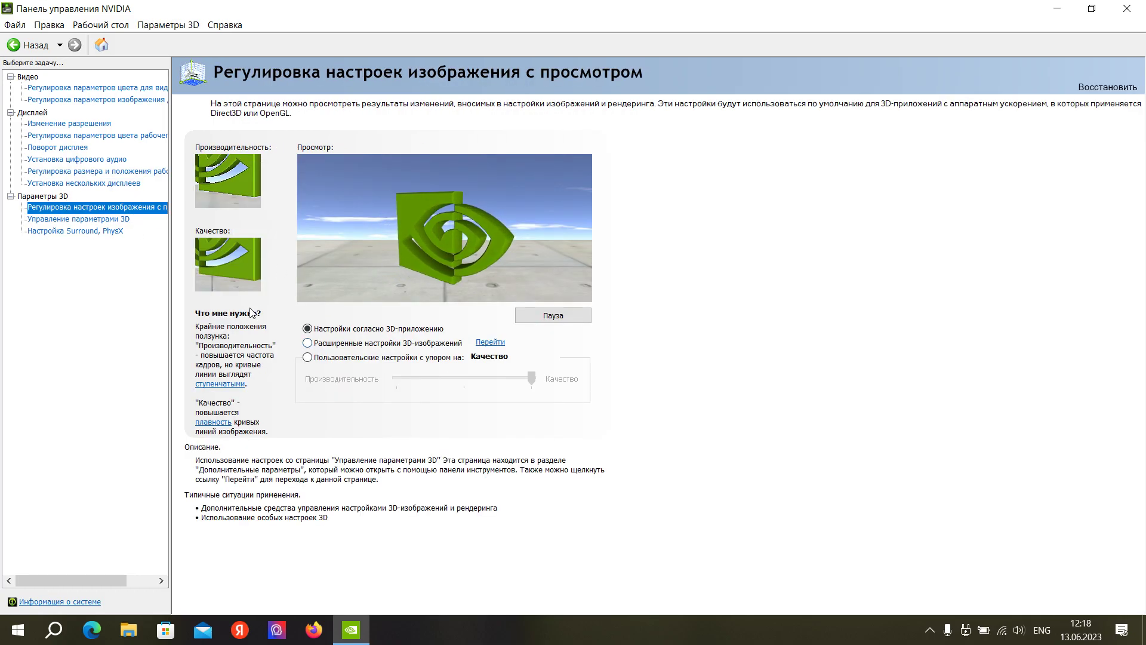
# - Under Управление параметрами 3D, review the scaling factors offered for DSR - Степень and accept the existing selection
pyautogui.click(114, 219)
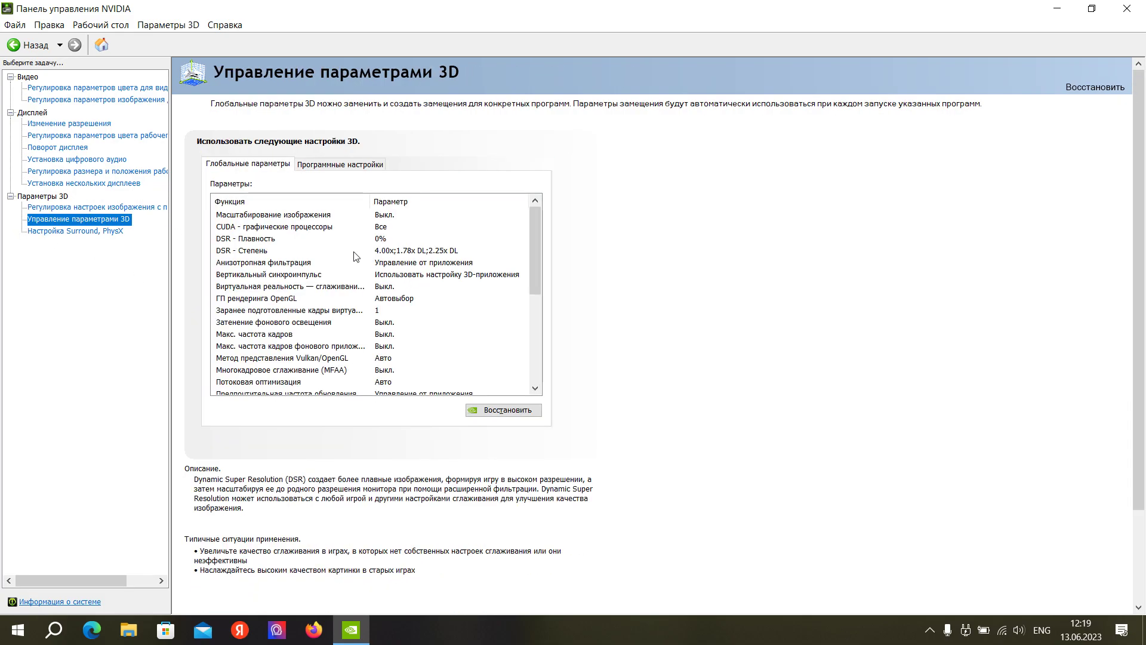
pyautogui.click(410, 251)
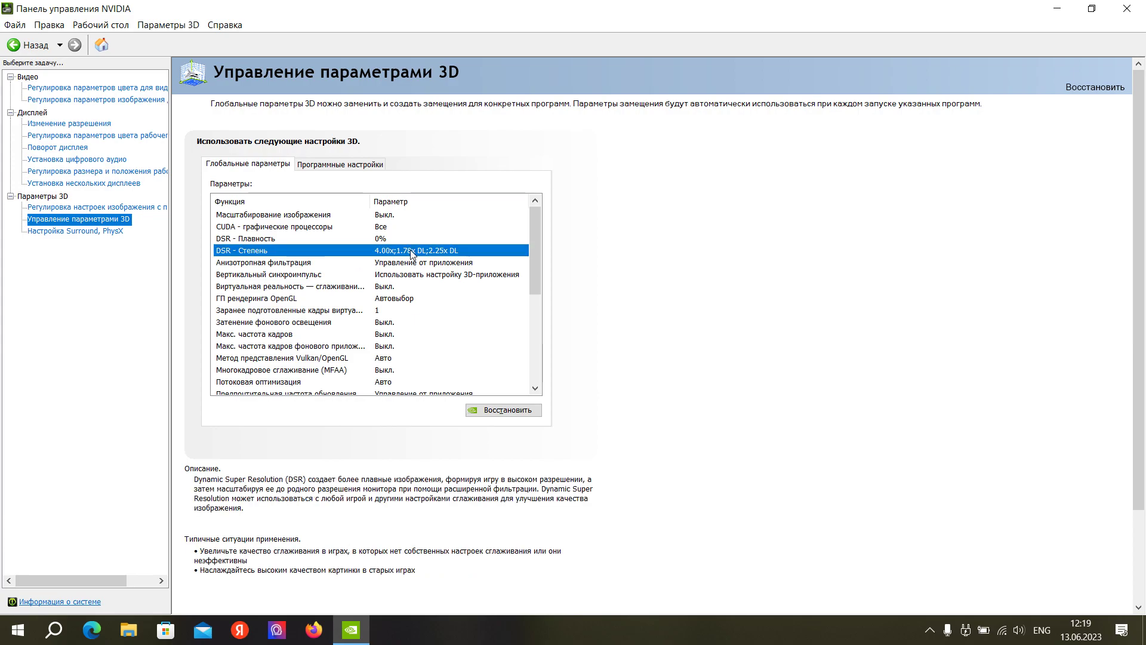
pyautogui.click(412, 251)
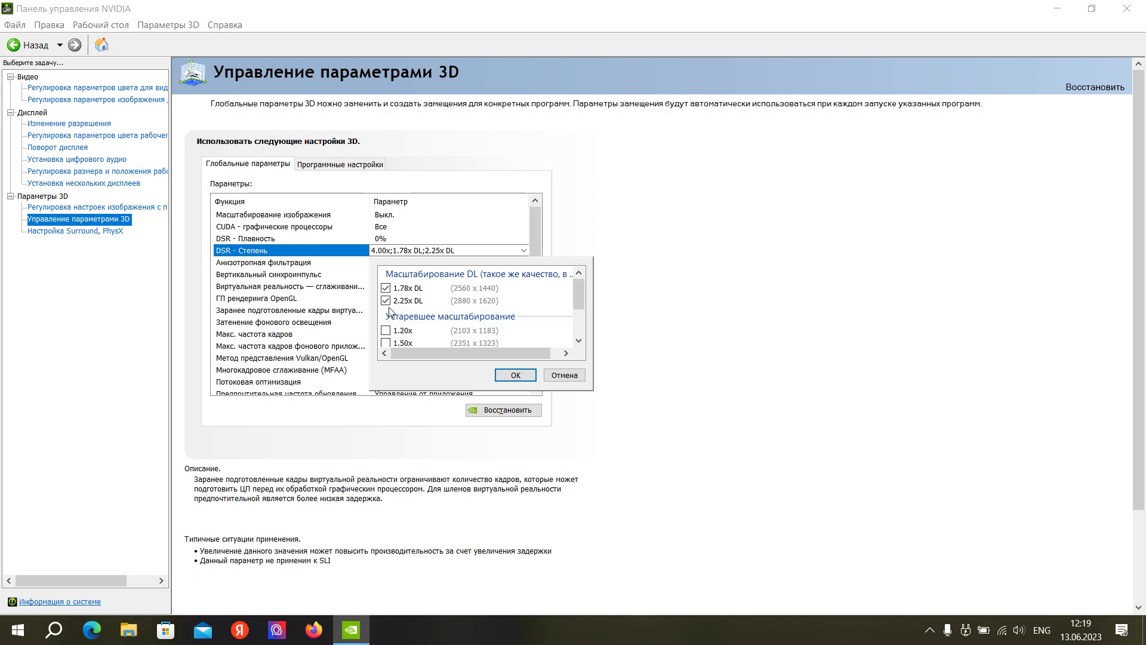
pyautogui.scroll(-2, 576, 291)
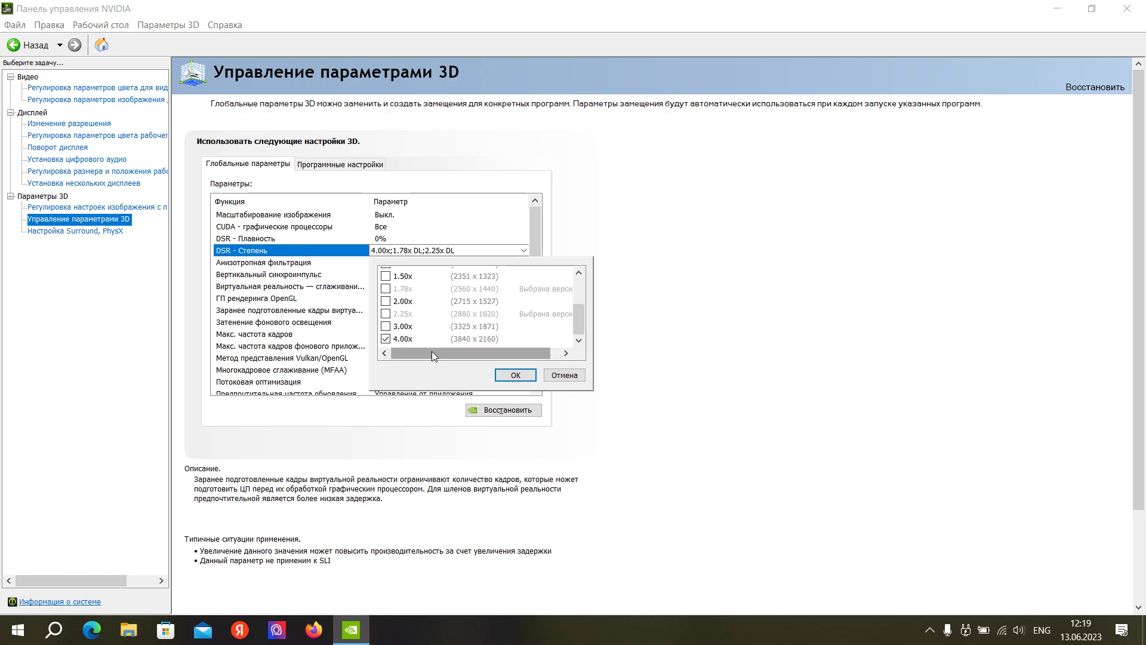
pyautogui.click(515, 375)
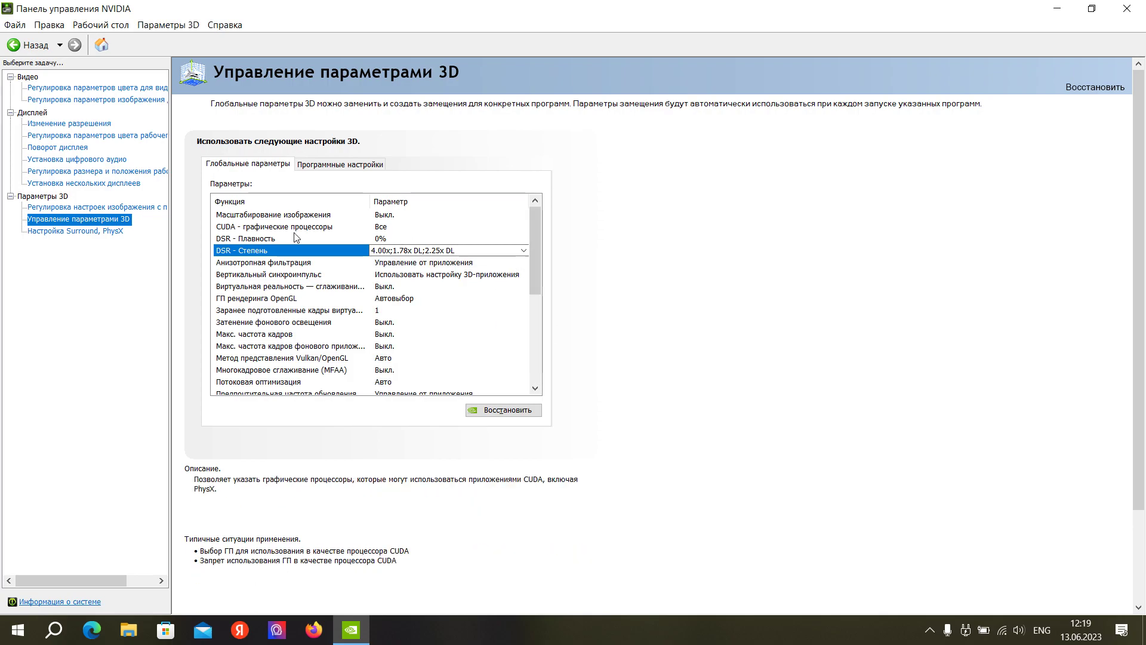
# - Check the DSR - Плавность setting, restore the window to its smaller size, and close Панель управления NVIDIA
pyautogui.click(260, 239)
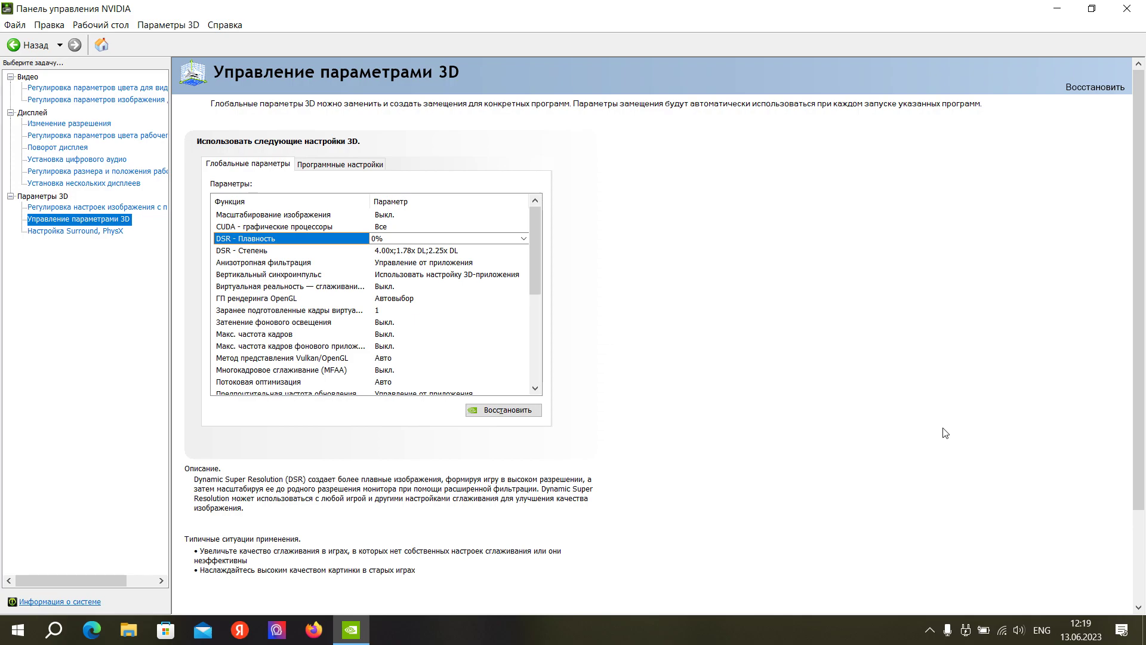
pyautogui.doubleClick(1001, 12)
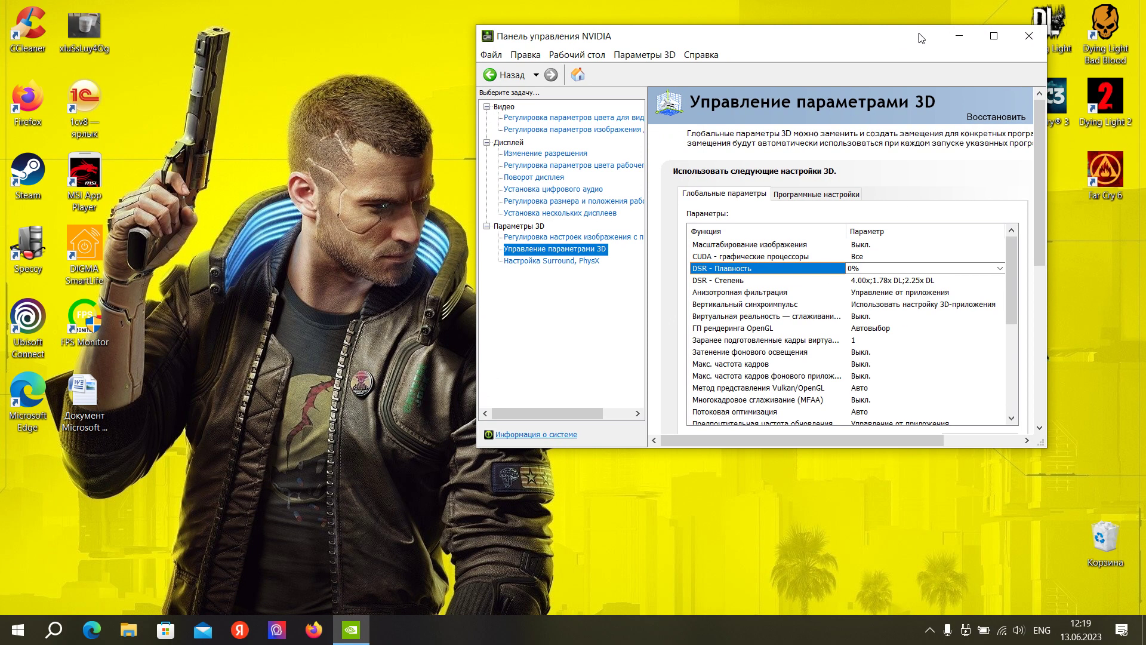
pyautogui.click(1035, 38)
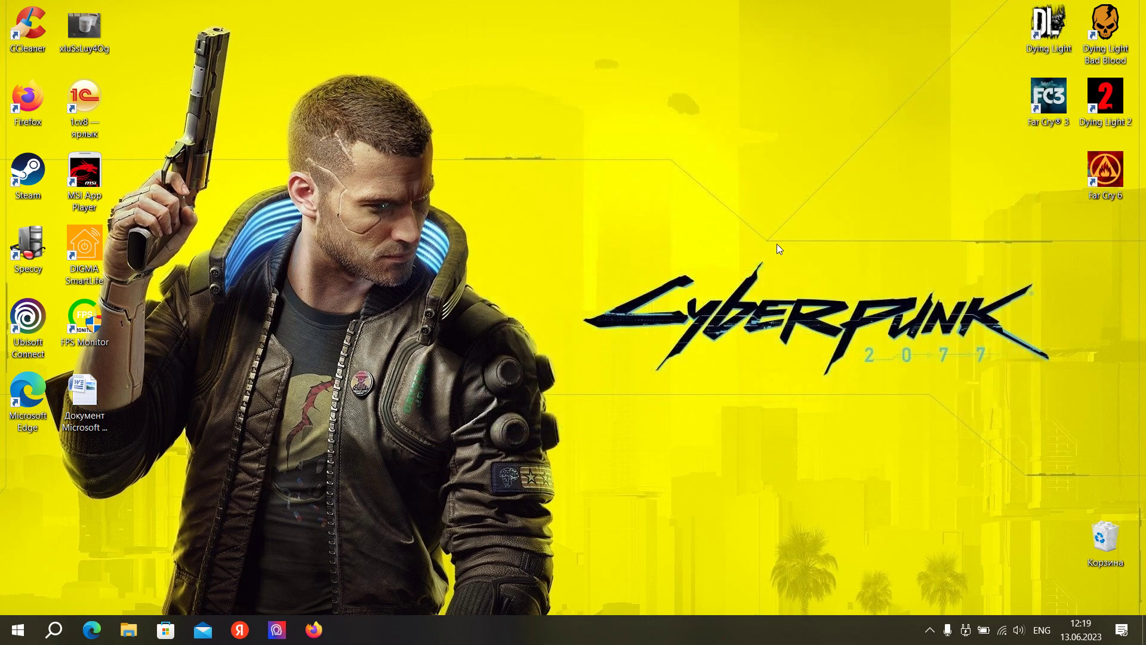